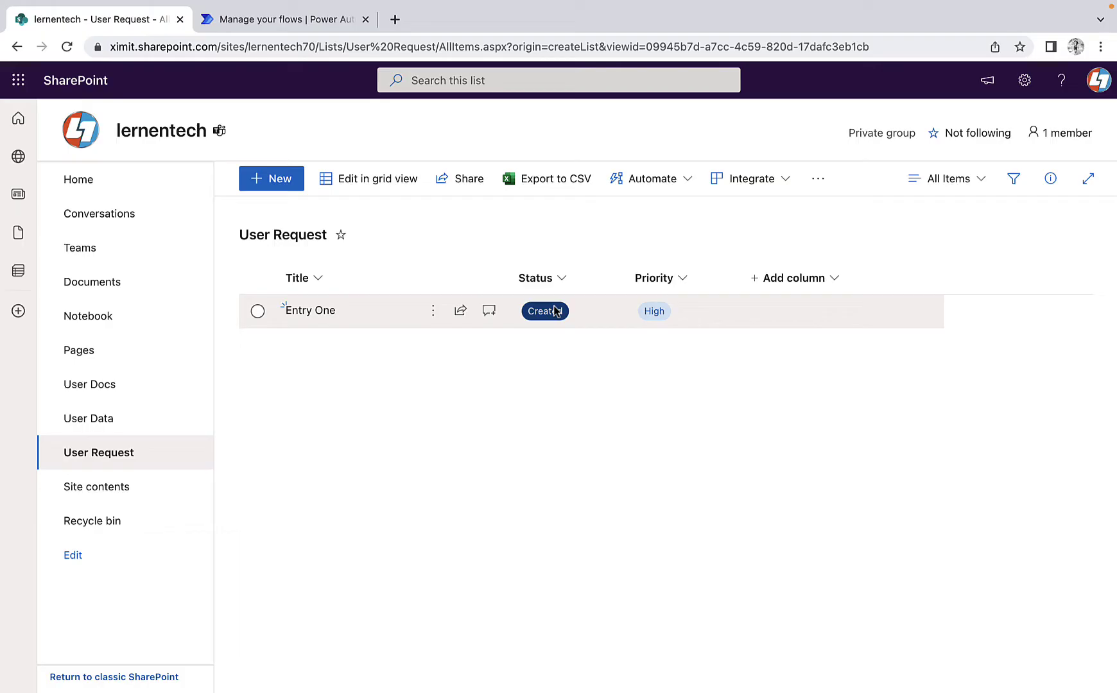
# Step: Create an automated cloud flow triggered by SharePoint's 'When an item or a file is modified'
pyautogui.click(279, 28)
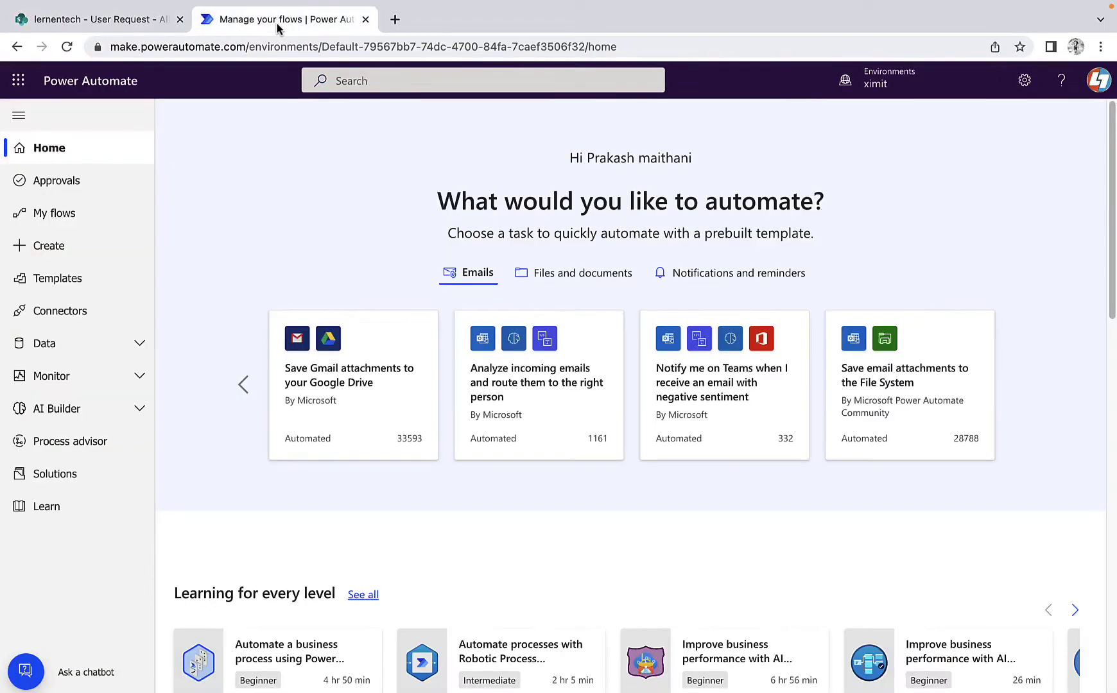
pyautogui.click(85, 244)
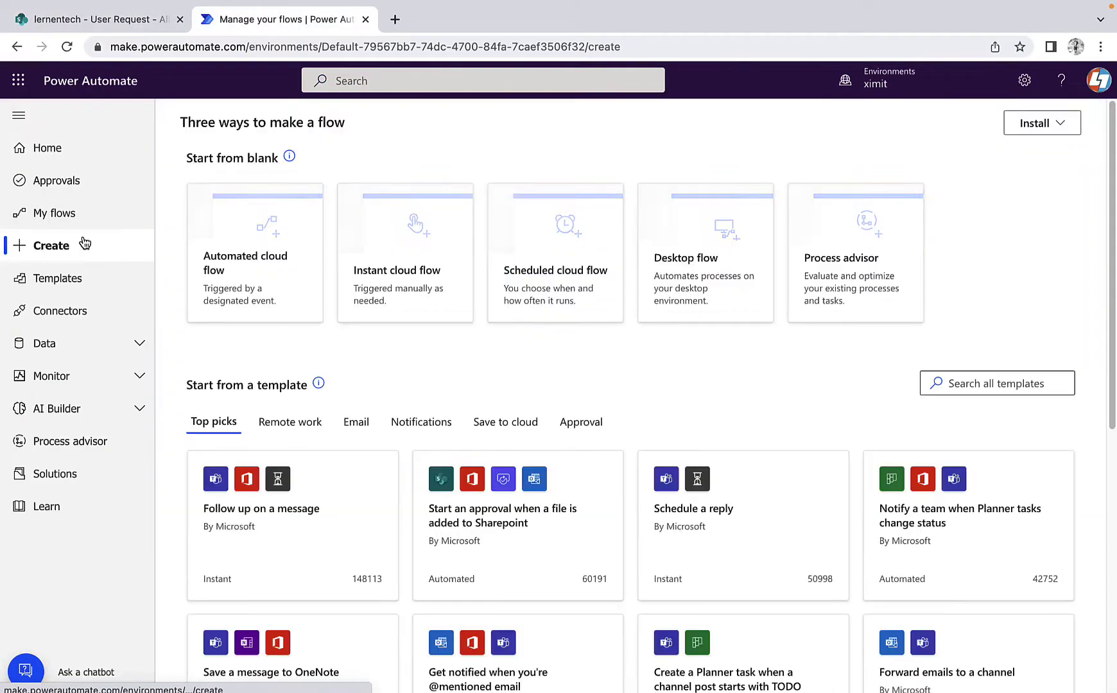
pyautogui.click(257, 237)
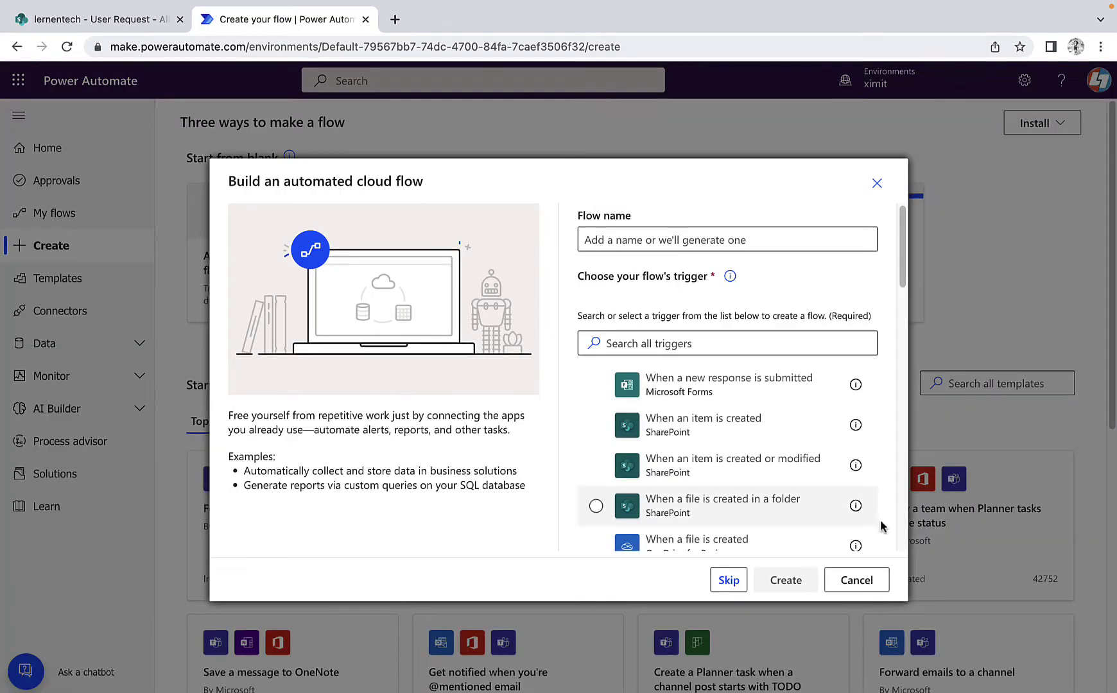
pyautogui.click(732, 582)
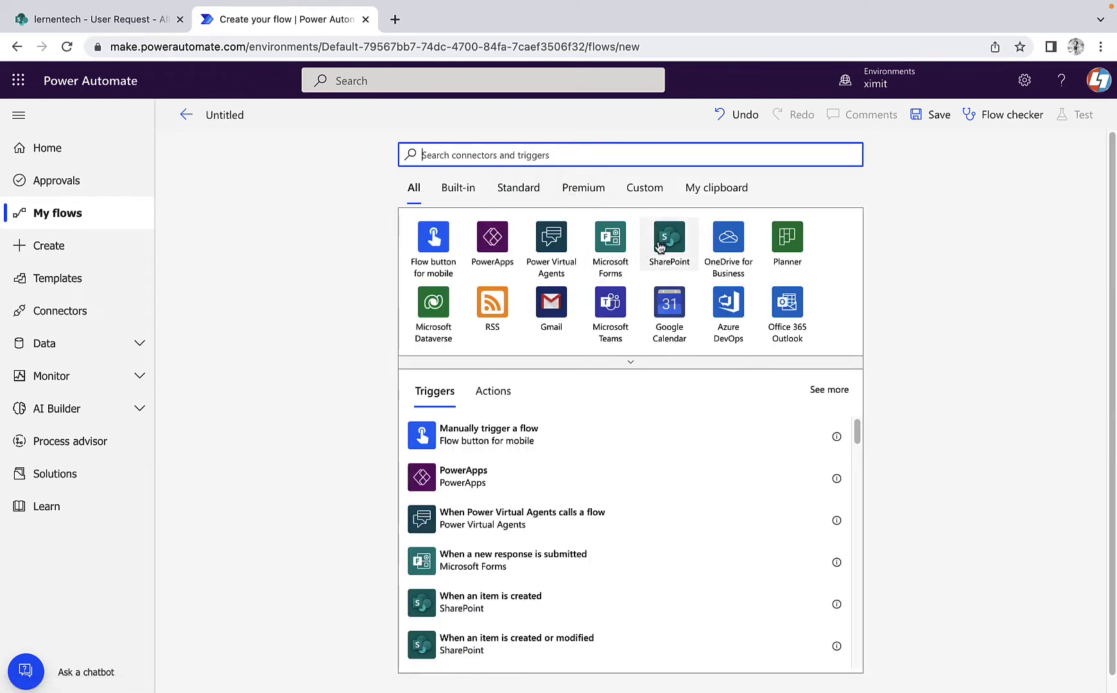
pyautogui.click(664, 247)
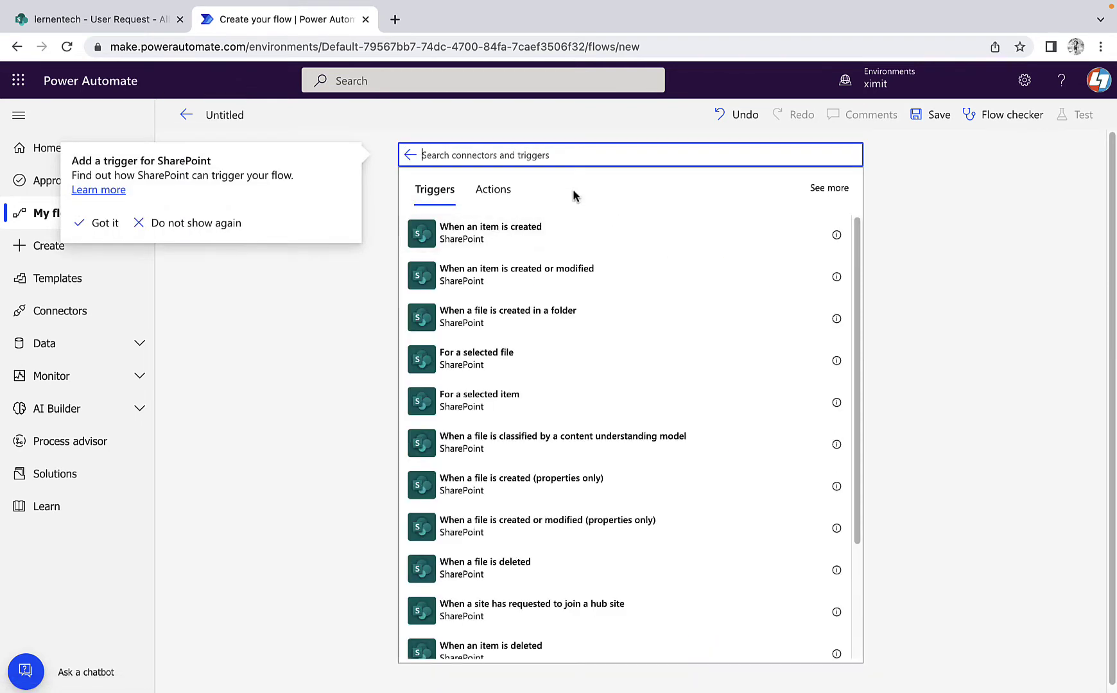
pyautogui.write('modi')
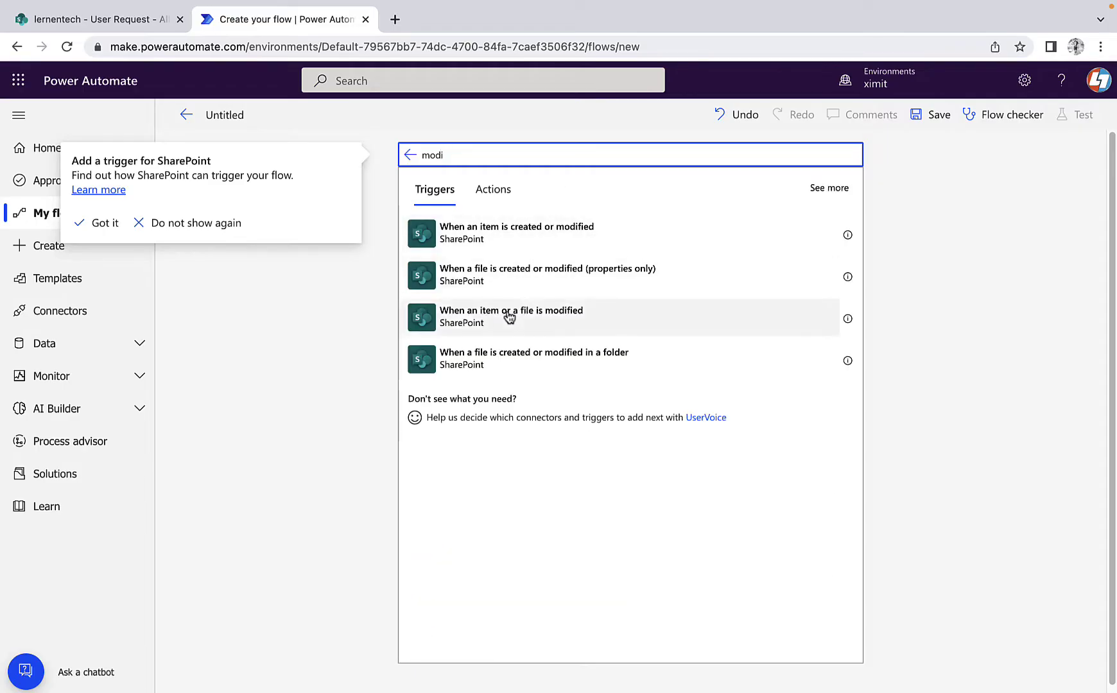
pyautogui.click(509, 317)
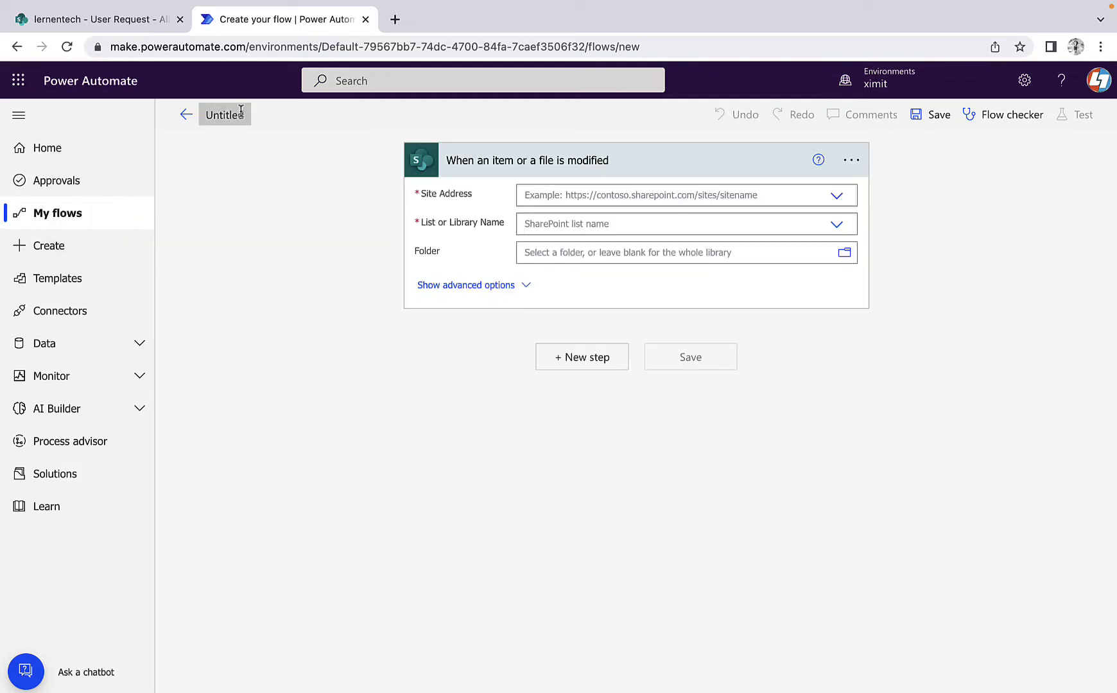
# Step: Rename the untitled flow to 'If Column value Changed'
pyautogui.click(244, 121)
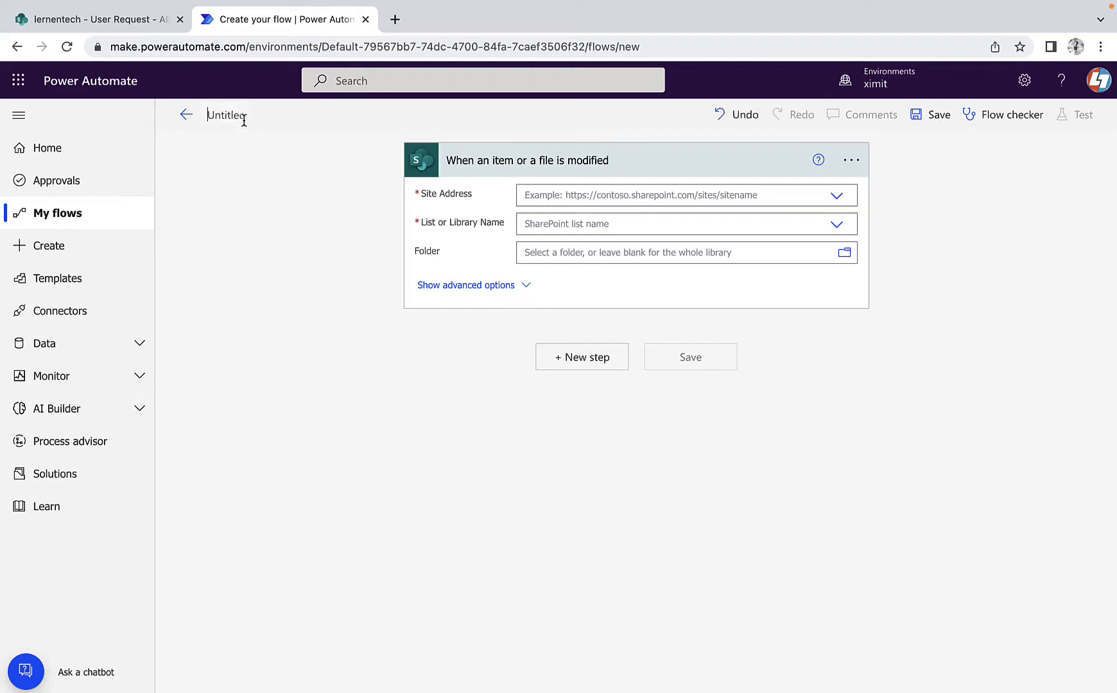
pyautogui.hotkey('ctrl', 'a')
pyautogui.press('BackSpace')
pyautogui.write('If Column')
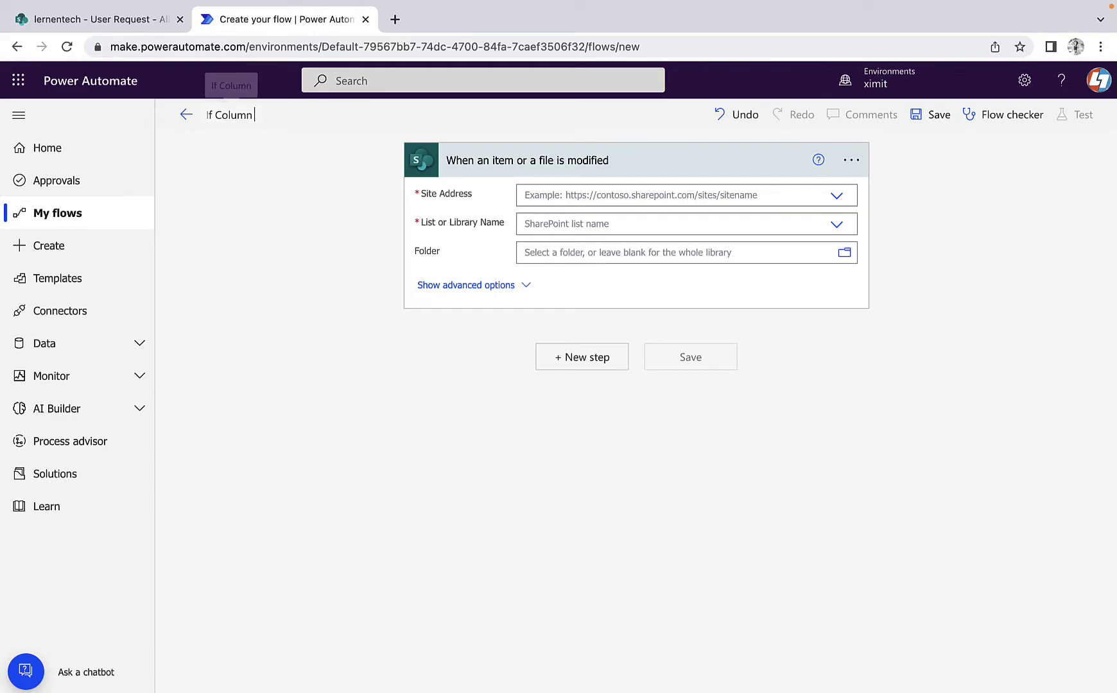
pyautogui.write(' value Changed')
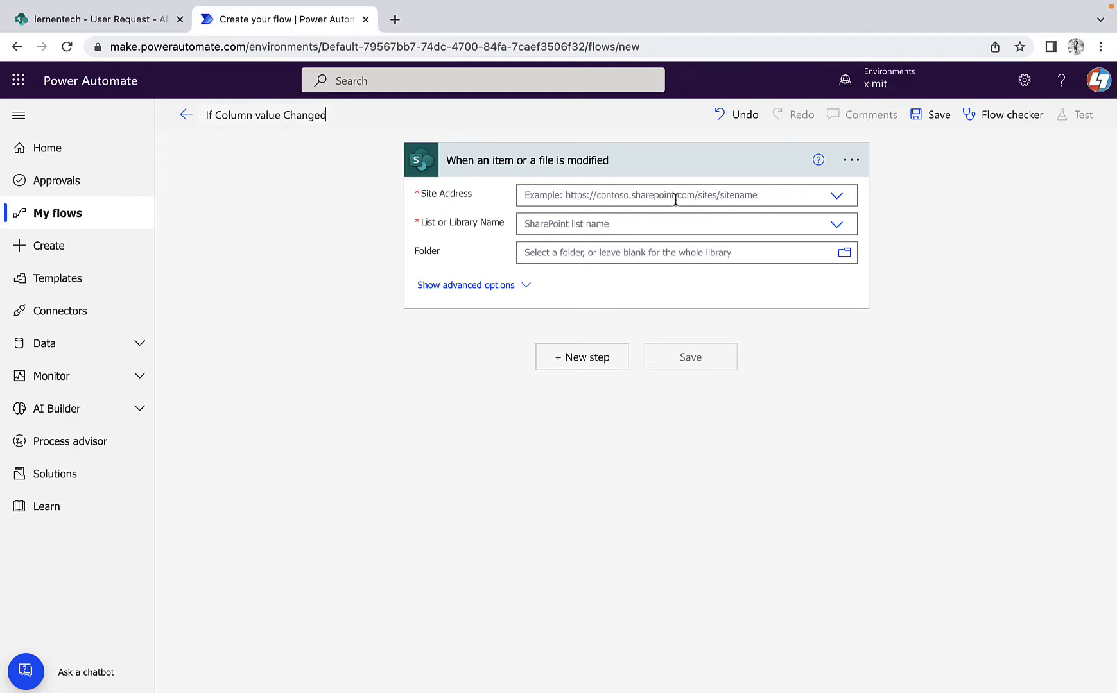
# Step: Point the trigger at the lernentech site's User Request list
pyautogui.click(700, 200)
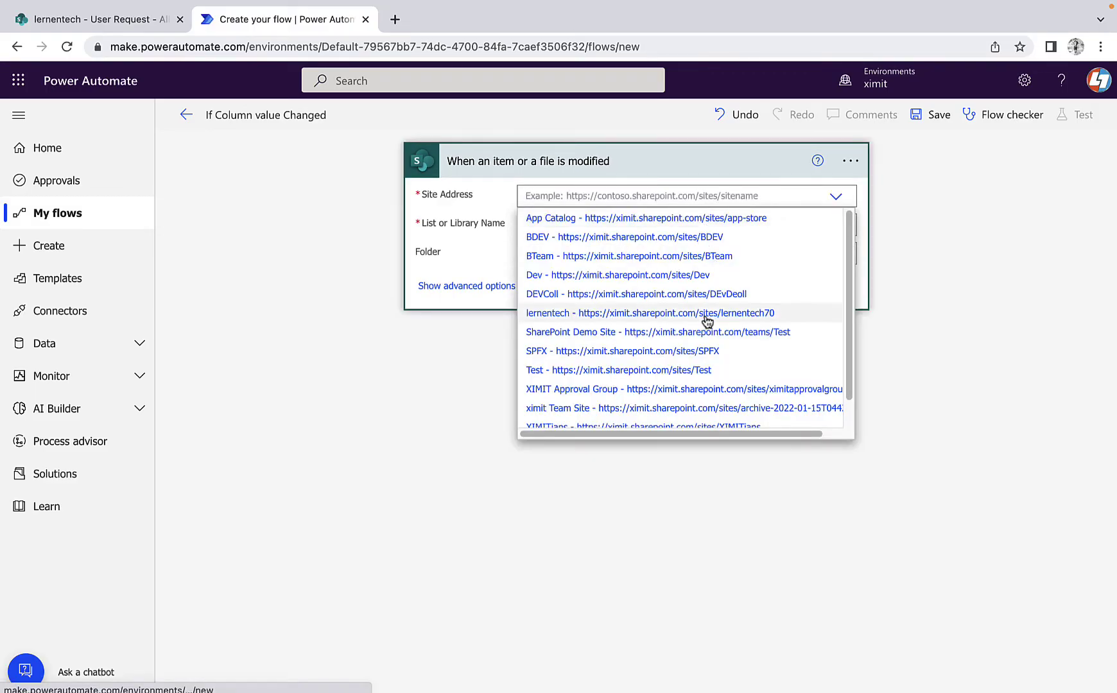
pyautogui.click(707, 314)
pyautogui.click(619, 226)
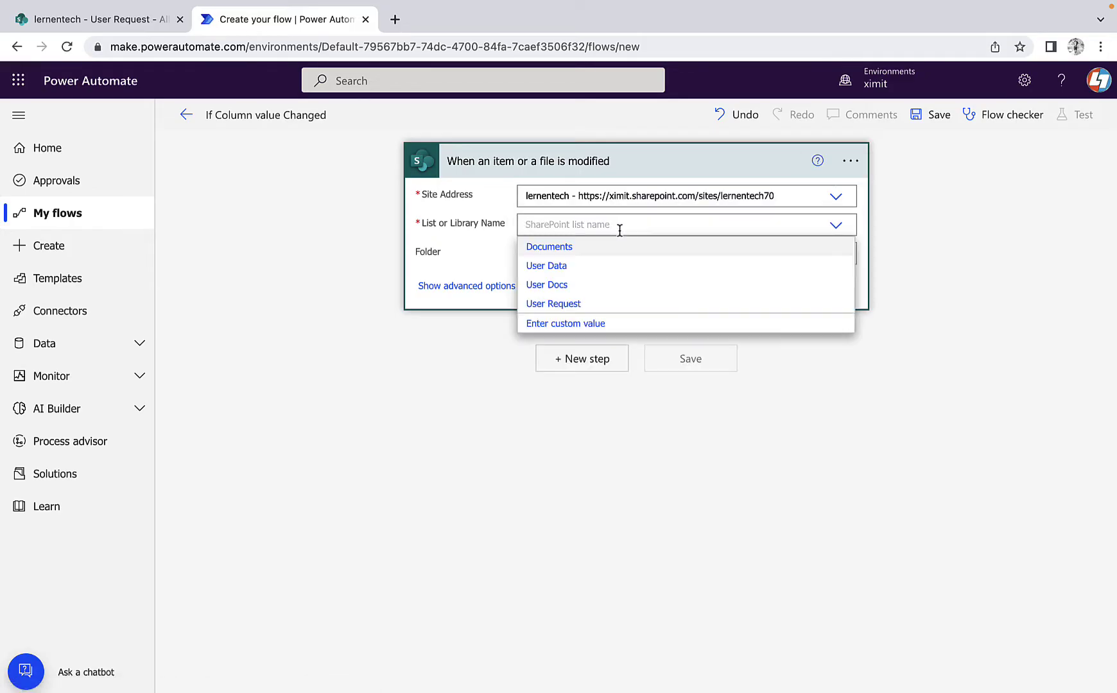
pyautogui.click(559, 307)
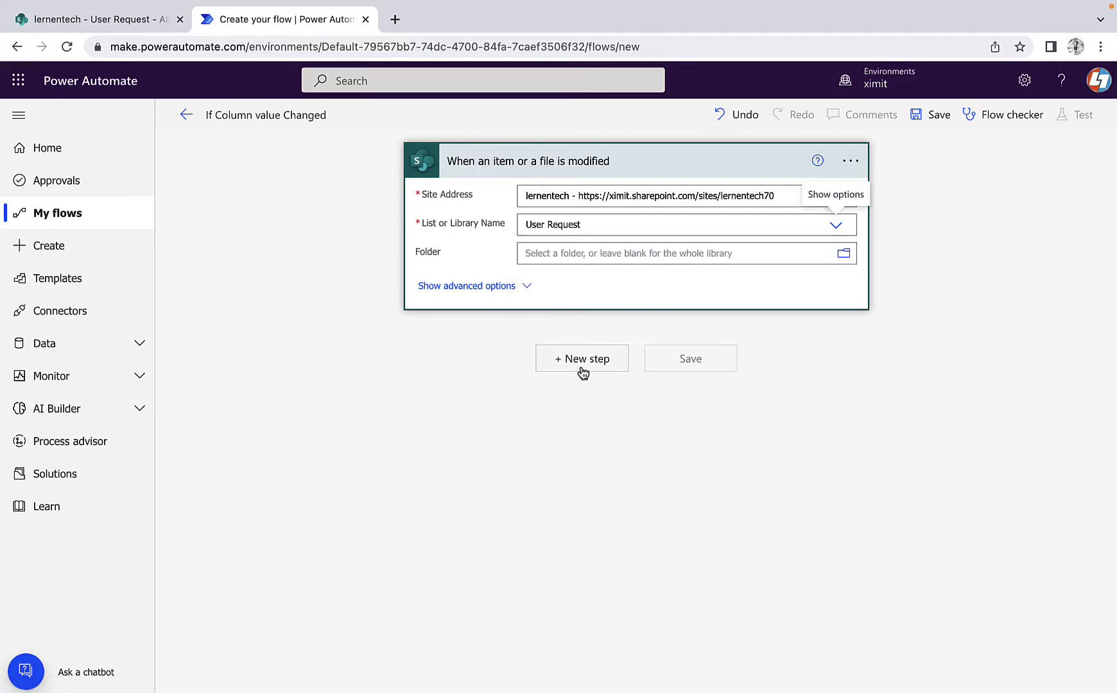
# Step: Add the SharePoint action 'Get changes for an item or a file (properties only)' after the trigger
pyautogui.click(671, 168)
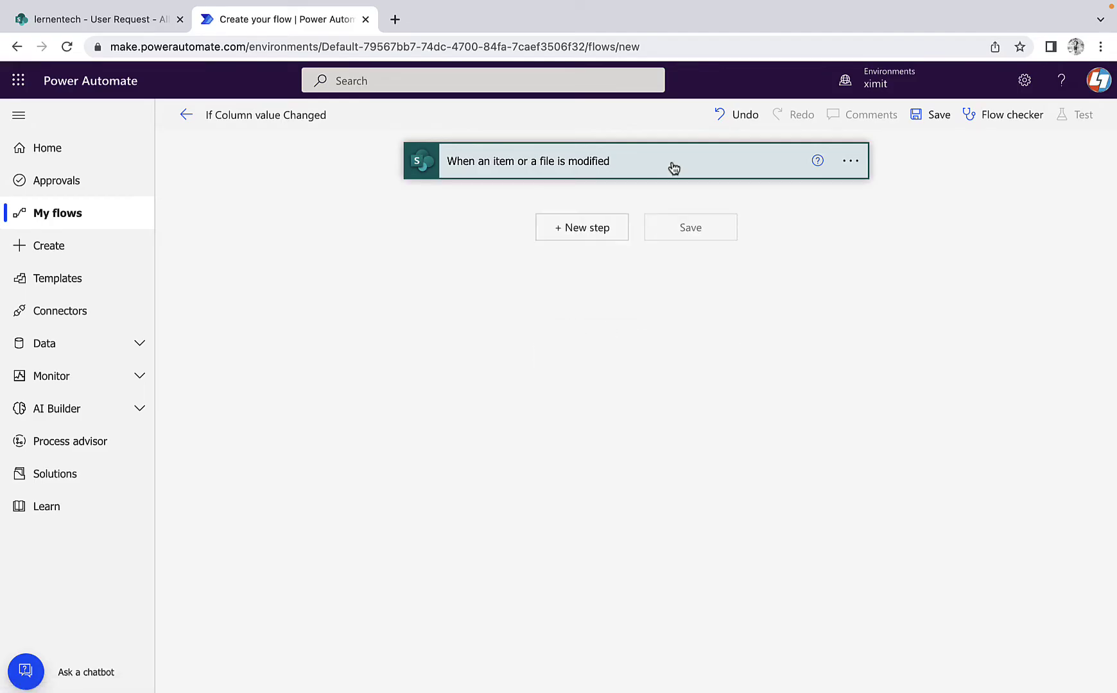
pyautogui.click(580, 233)
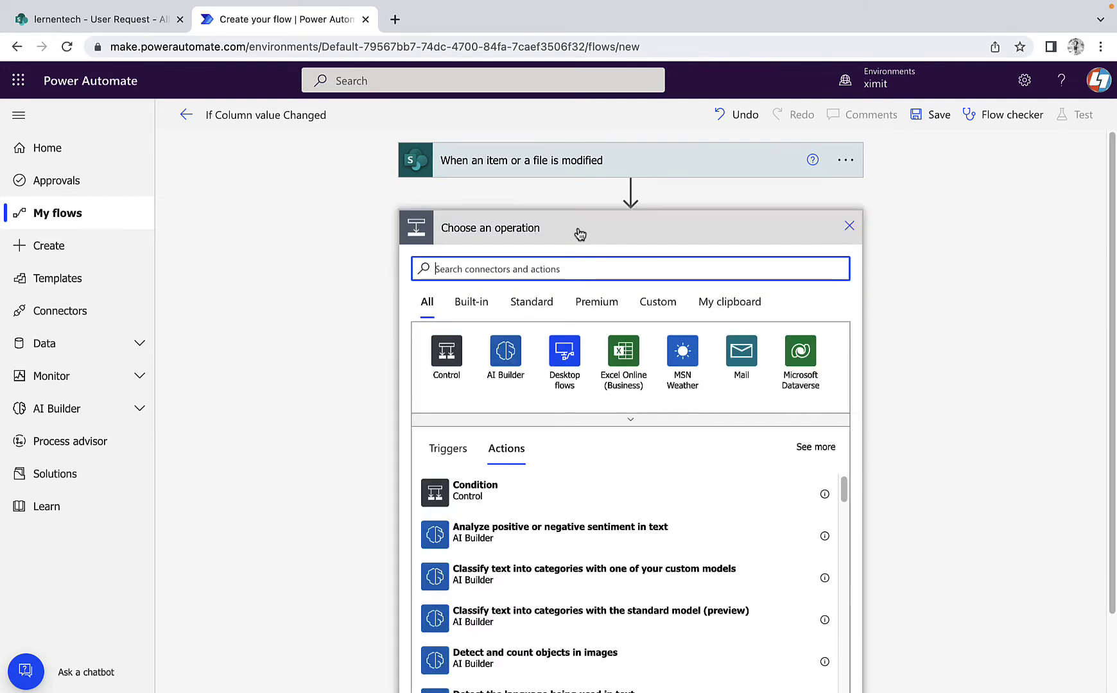
pyautogui.write('sha')
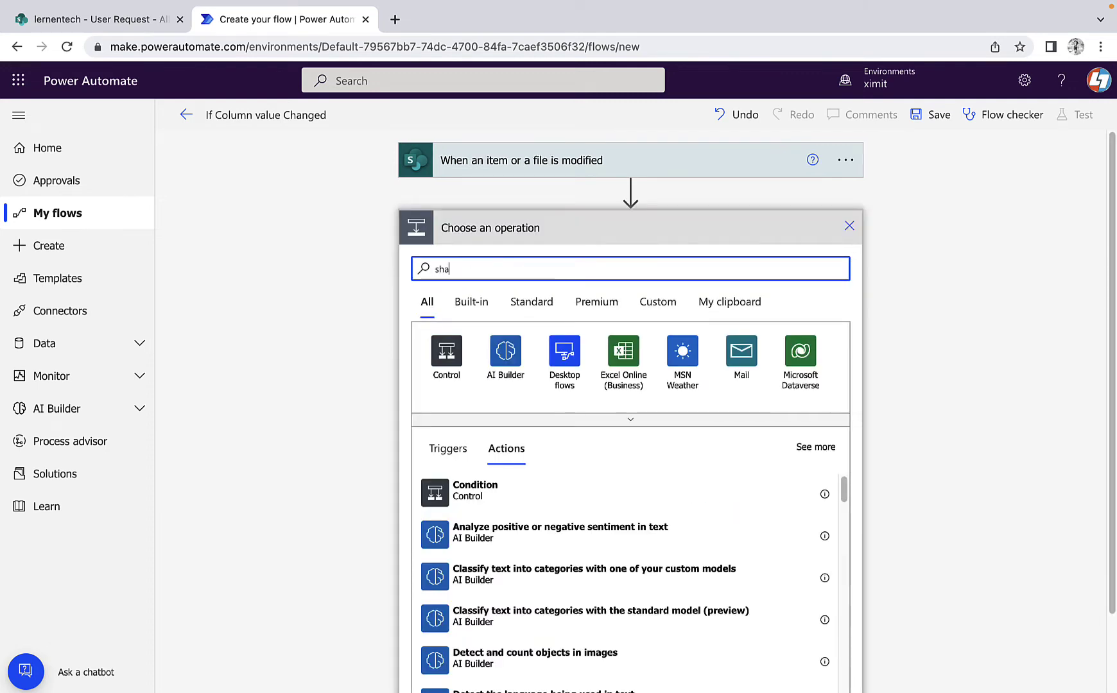
pyautogui.write('re')
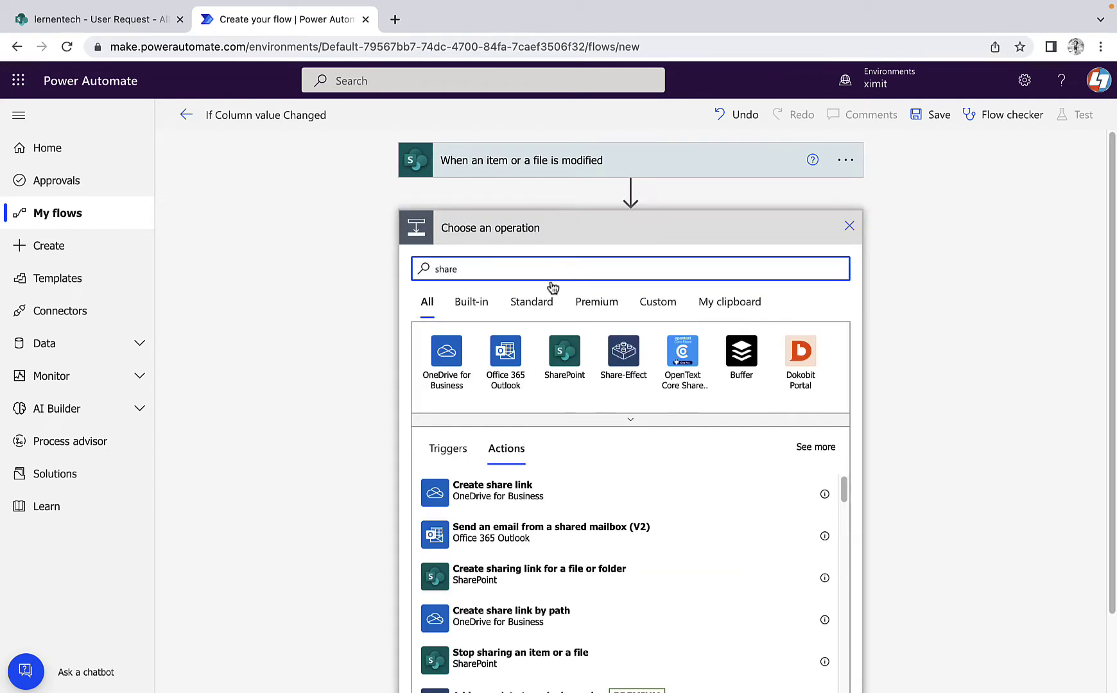
pyautogui.click(572, 356)
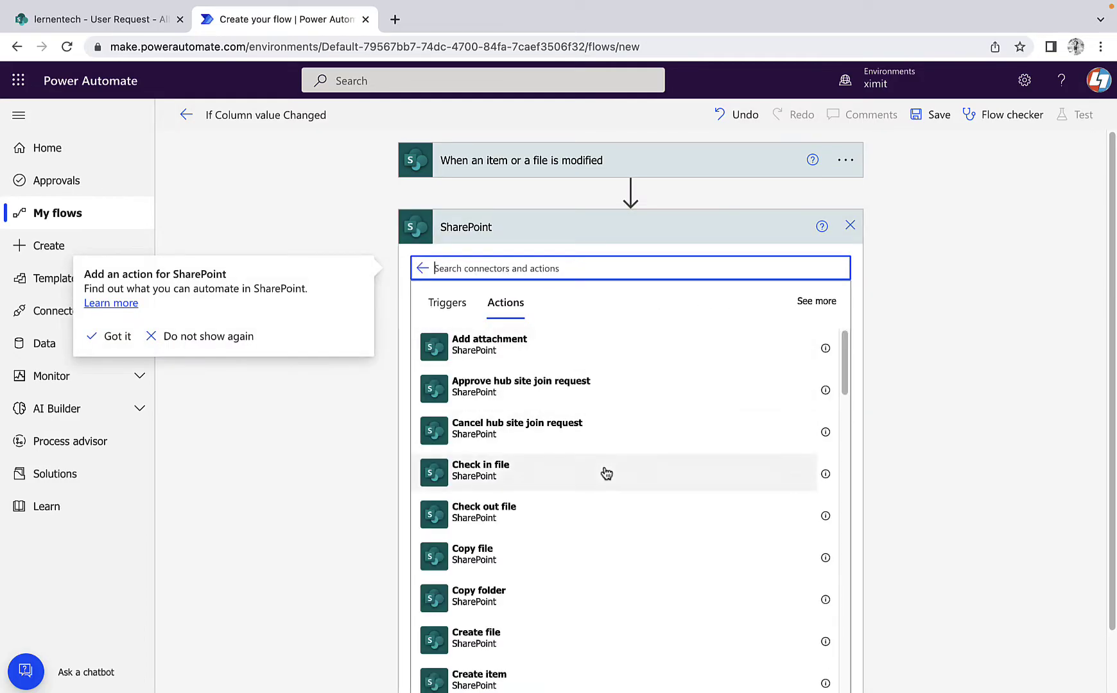
pyautogui.scroll(-3, 606, 473)
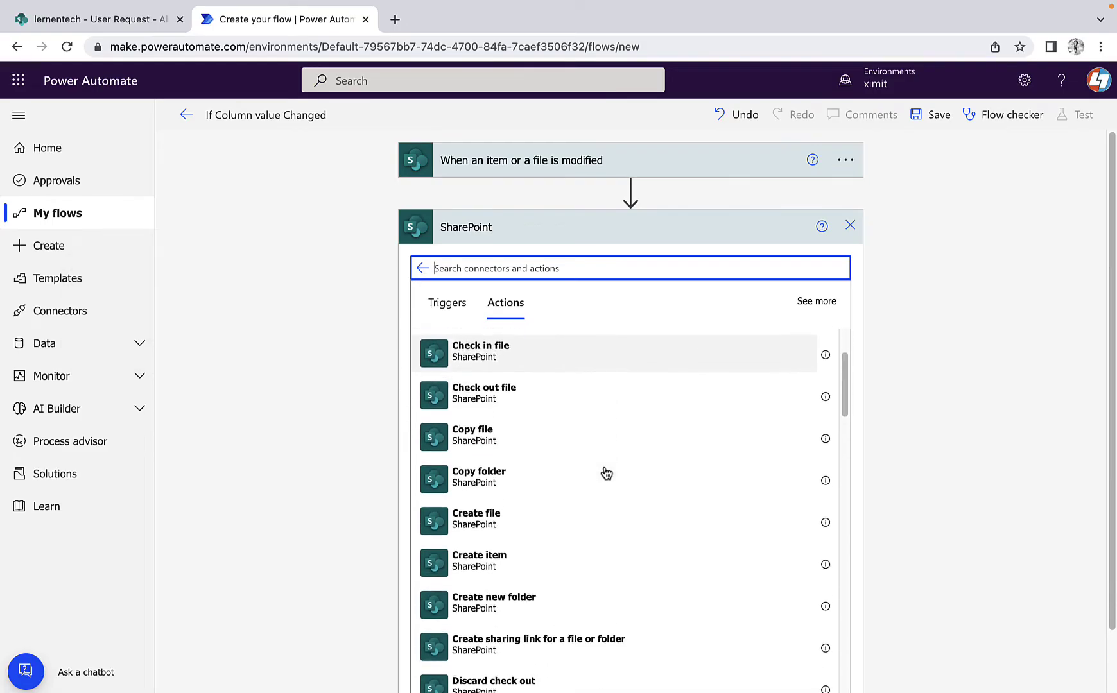
pyautogui.scroll(-5, 606, 474)
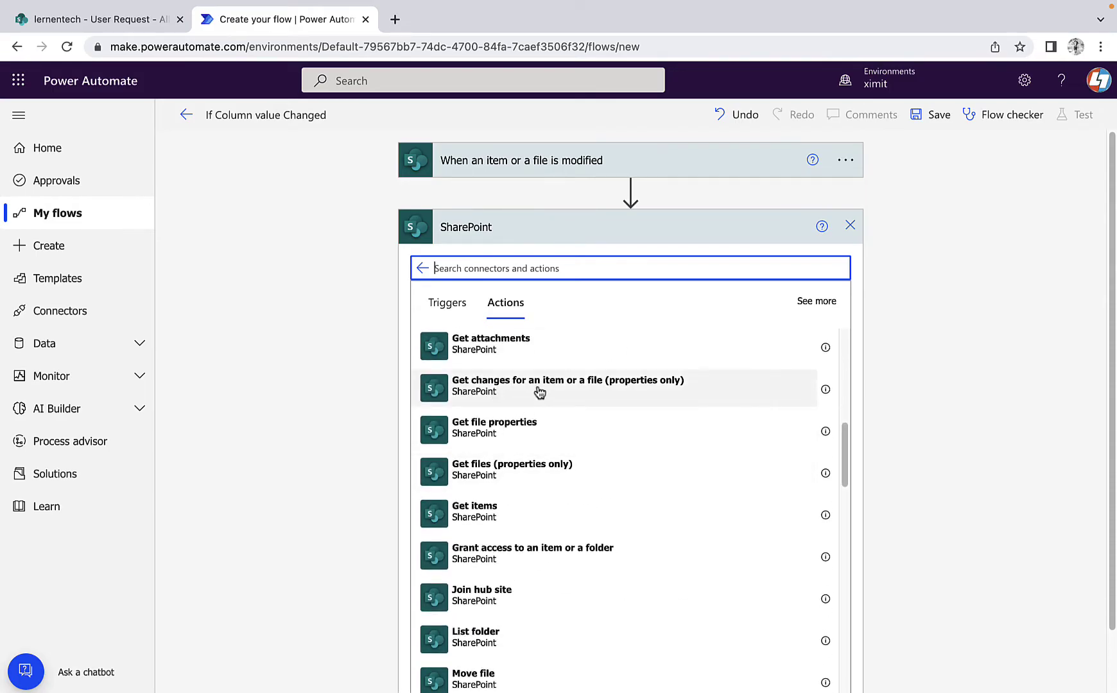
pyautogui.click(587, 394)
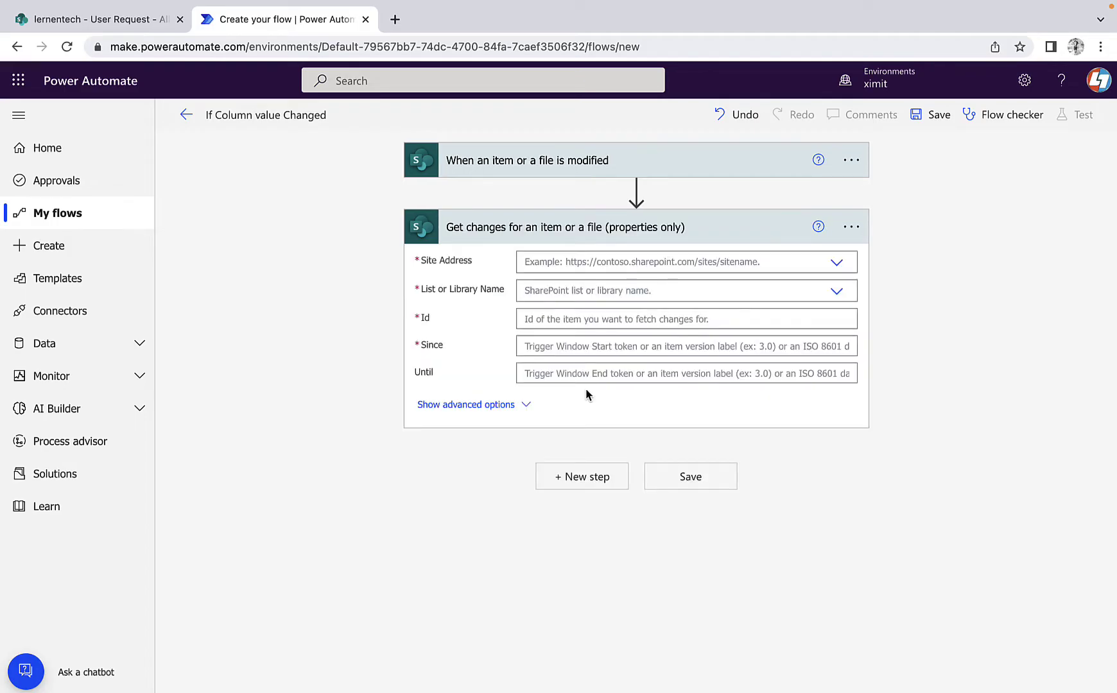
# Step: Set the Get changes step to the lernentech site, User Request list, and the trigger's item ID
pyautogui.click(828, 266)
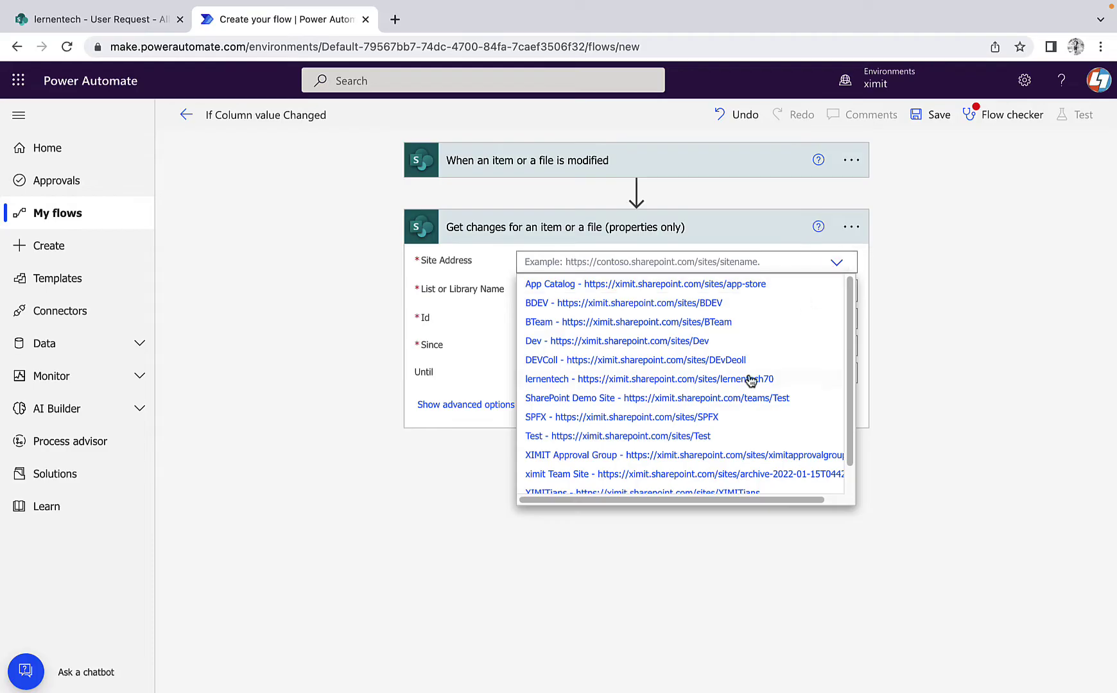
pyautogui.click(749, 378)
pyautogui.click(711, 290)
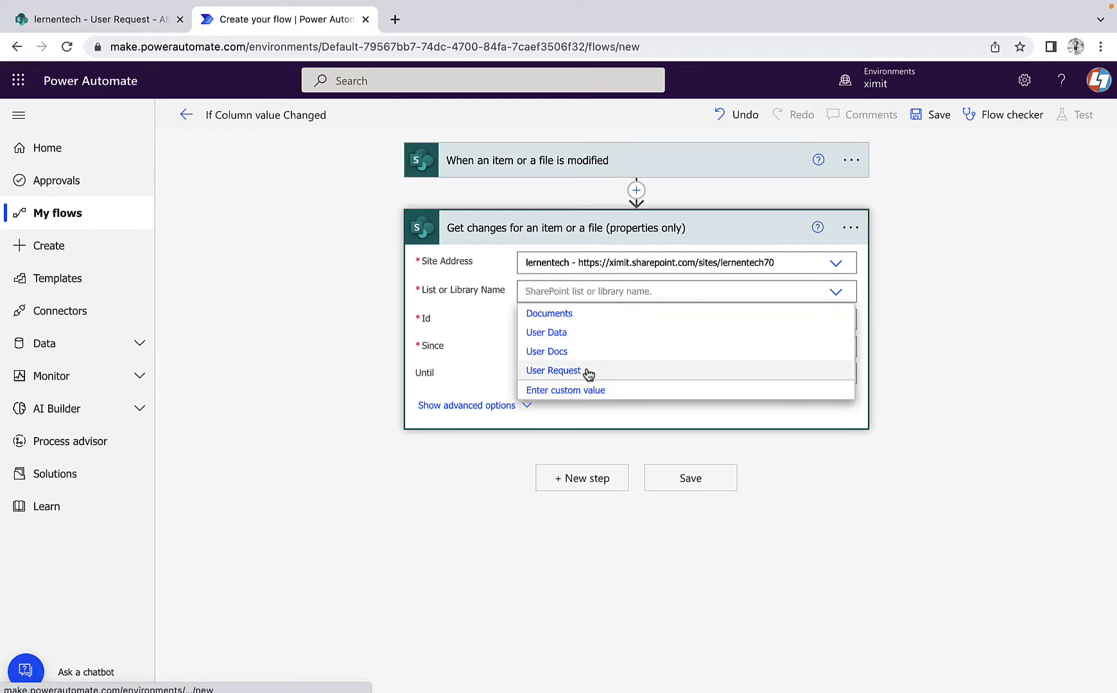
pyautogui.click(588, 372)
pyautogui.click(570, 327)
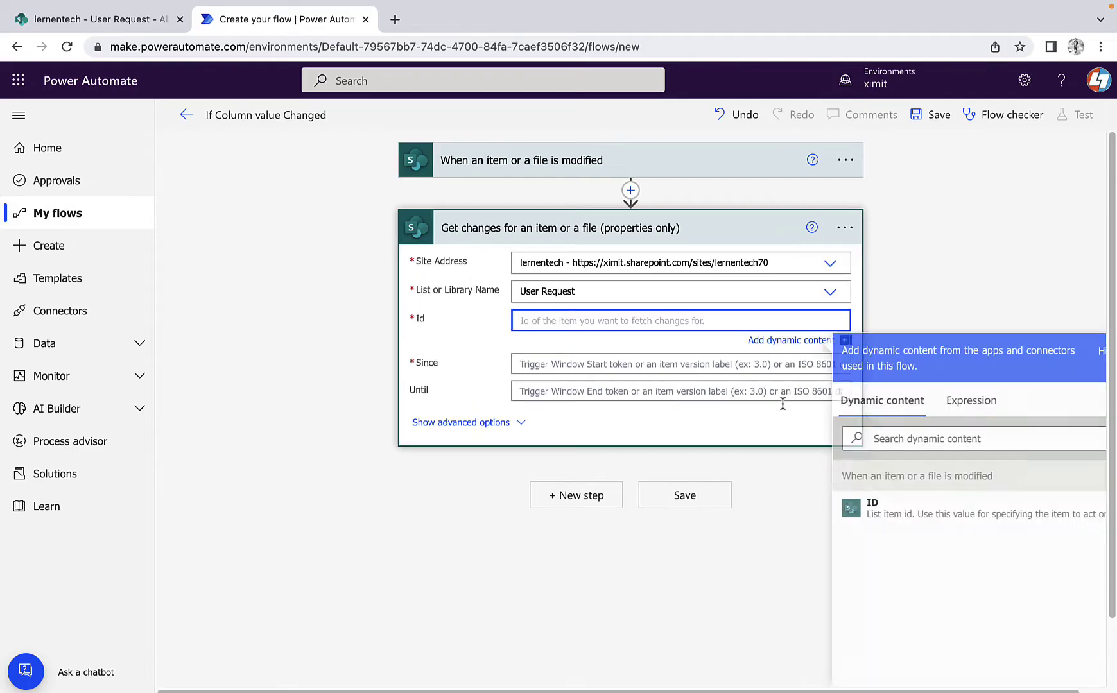
pyautogui.click(889, 518)
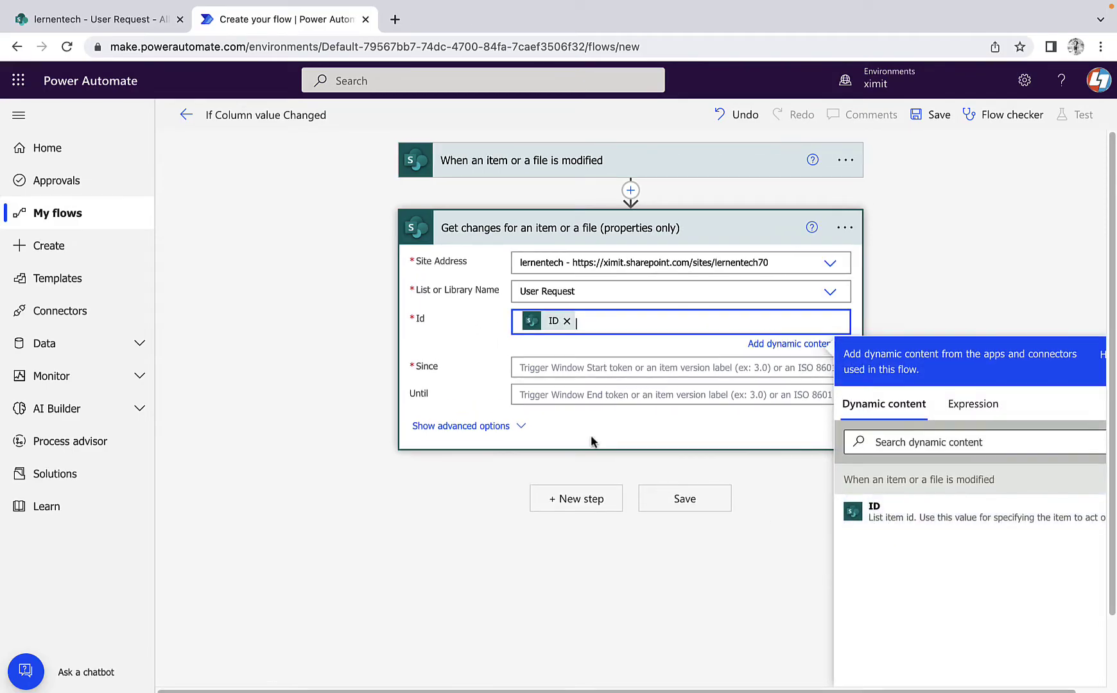
# Step: Fill Since with Trigger Window Start Token and Until with Trigger Window End Token
pyautogui.click(556, 372)
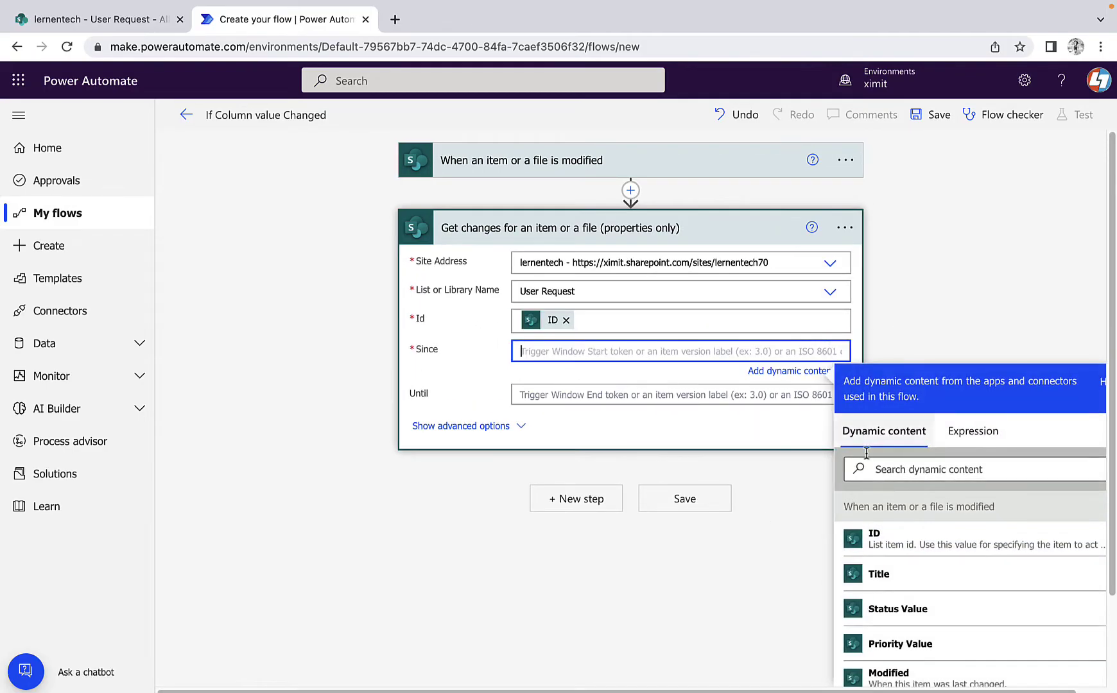
pyautogui.click(931, 470)
pyautogui.write('tri')
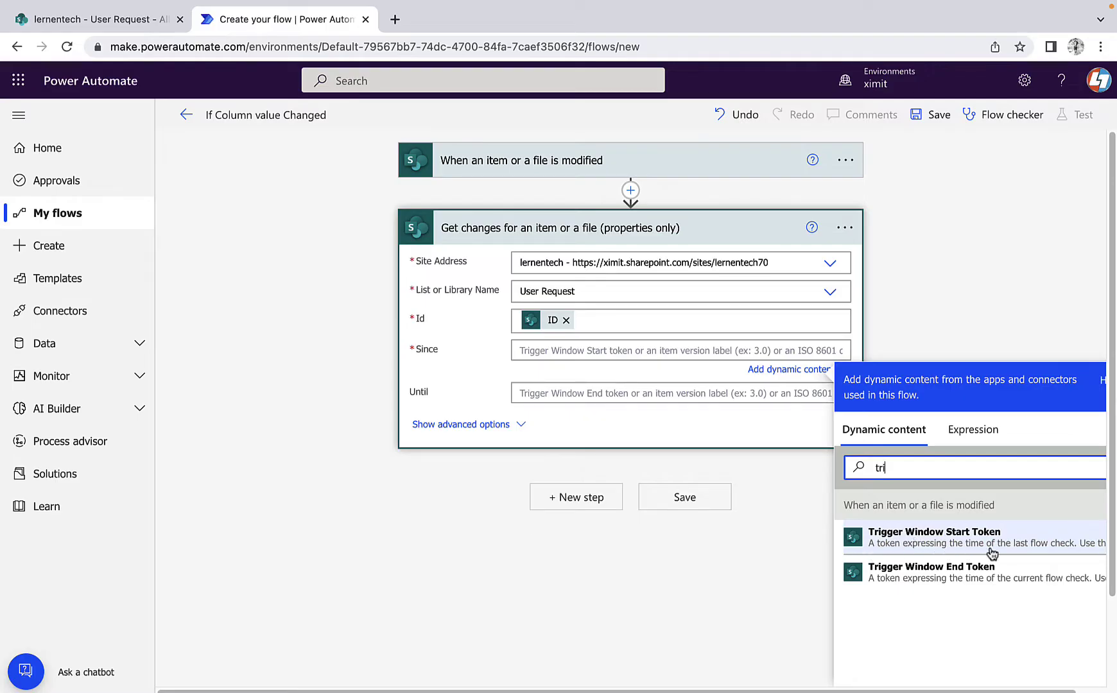
pyautogui.click(936, 540)
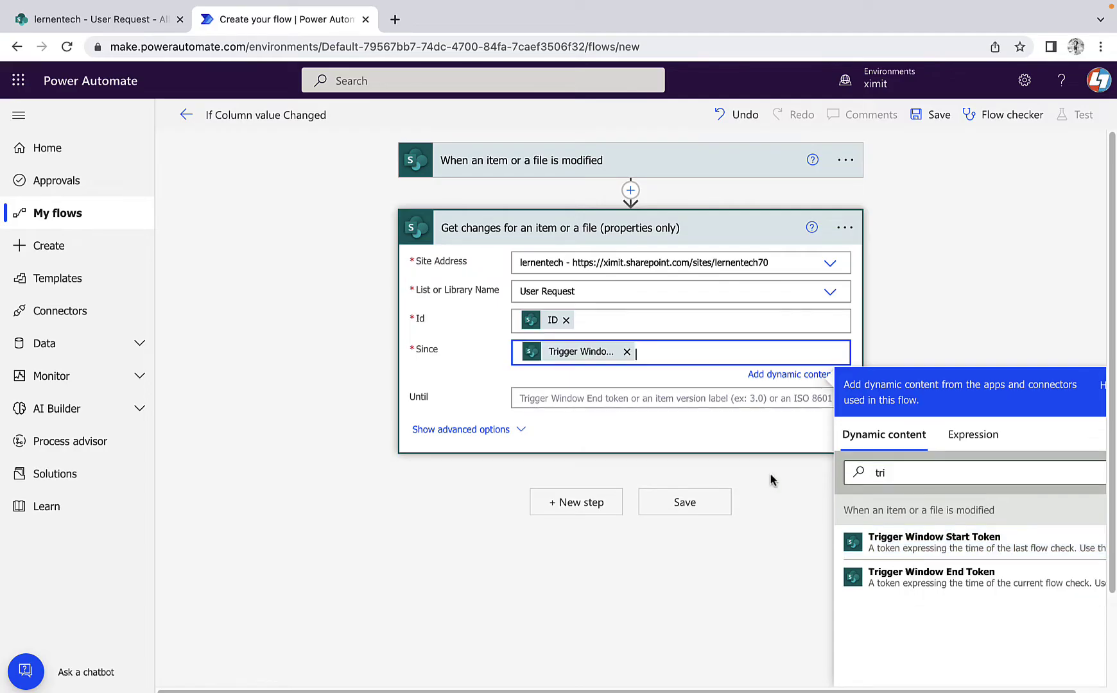
pyautogui.click(590, 398)
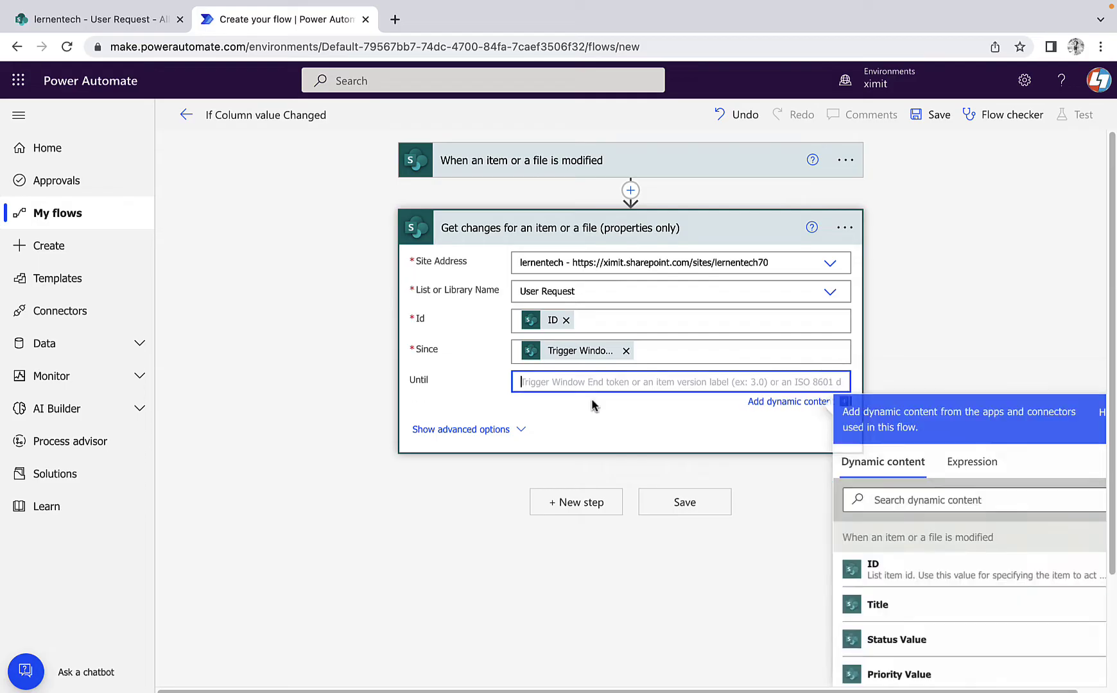
pyautogui.click(909, 500)
pyautogui.write('tri')
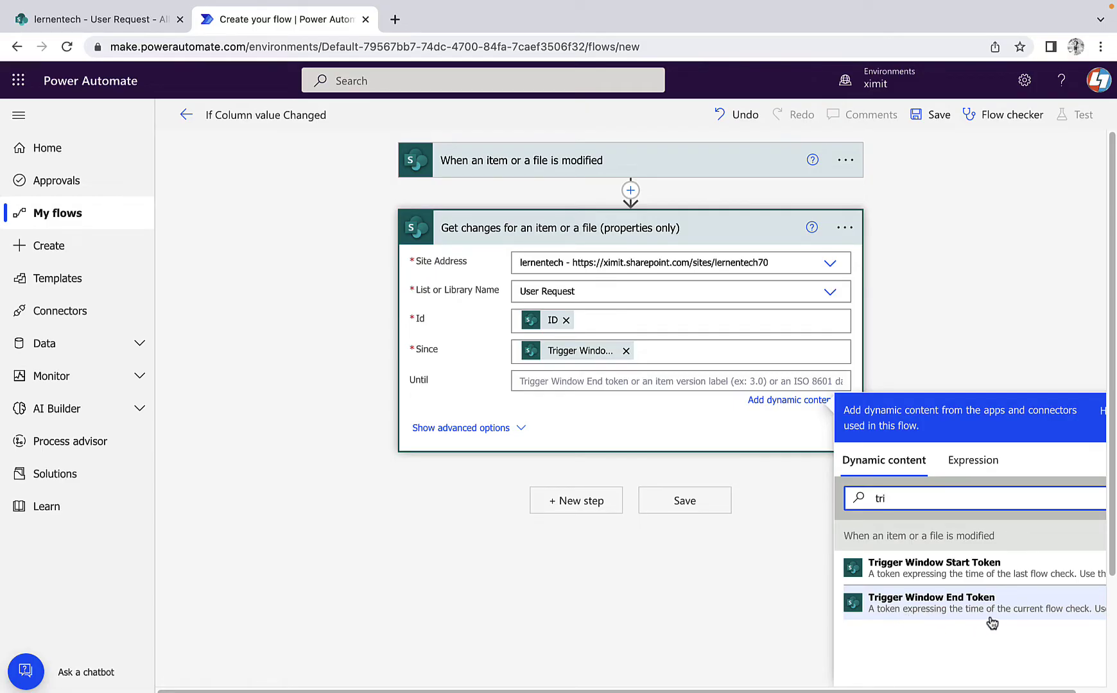
pyautogui.click(1014, 608)
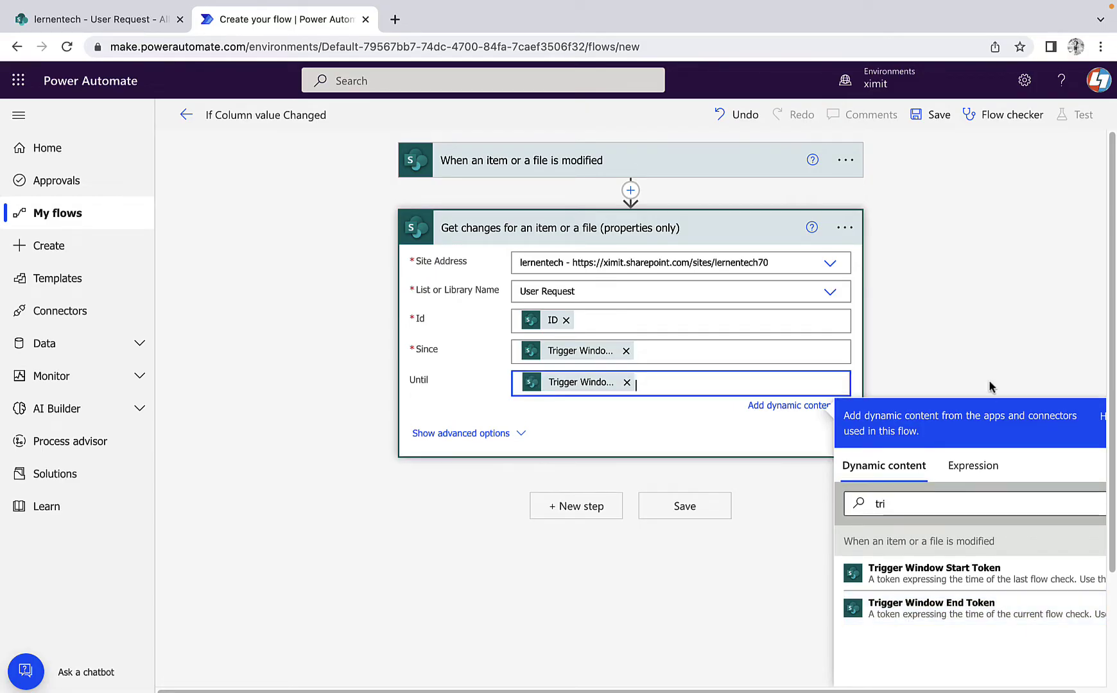
pyautogui.click(992, 350)
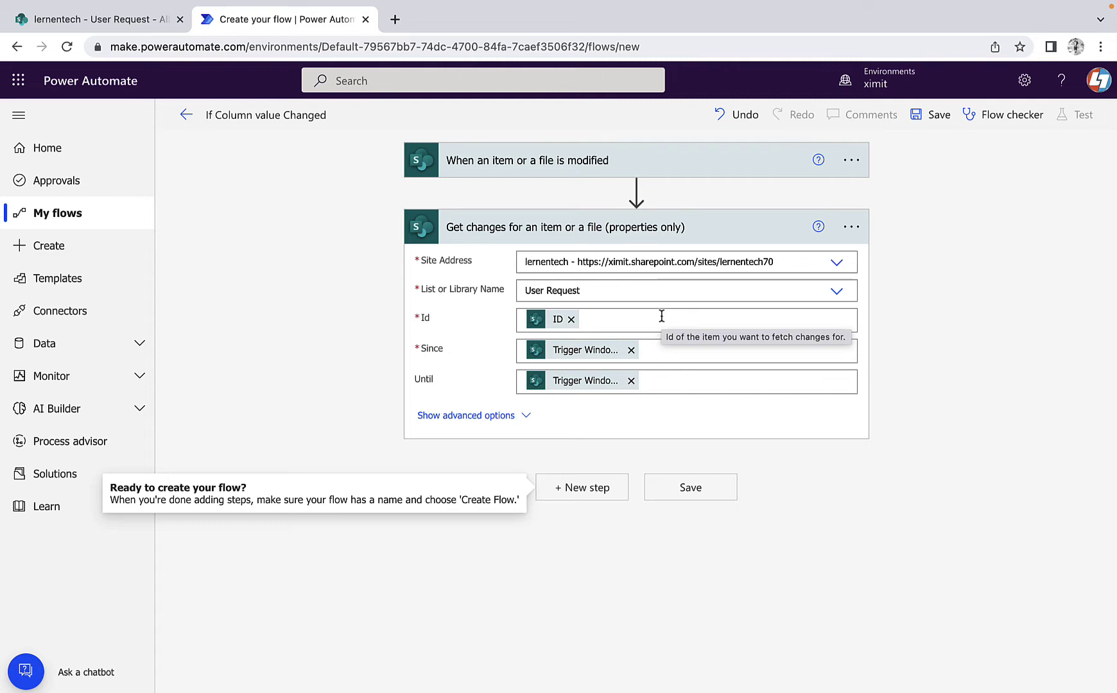
# Step: Add a Condition testing whether Has Column Changed: Status is equal to true
pyautogui.click(587, 494)
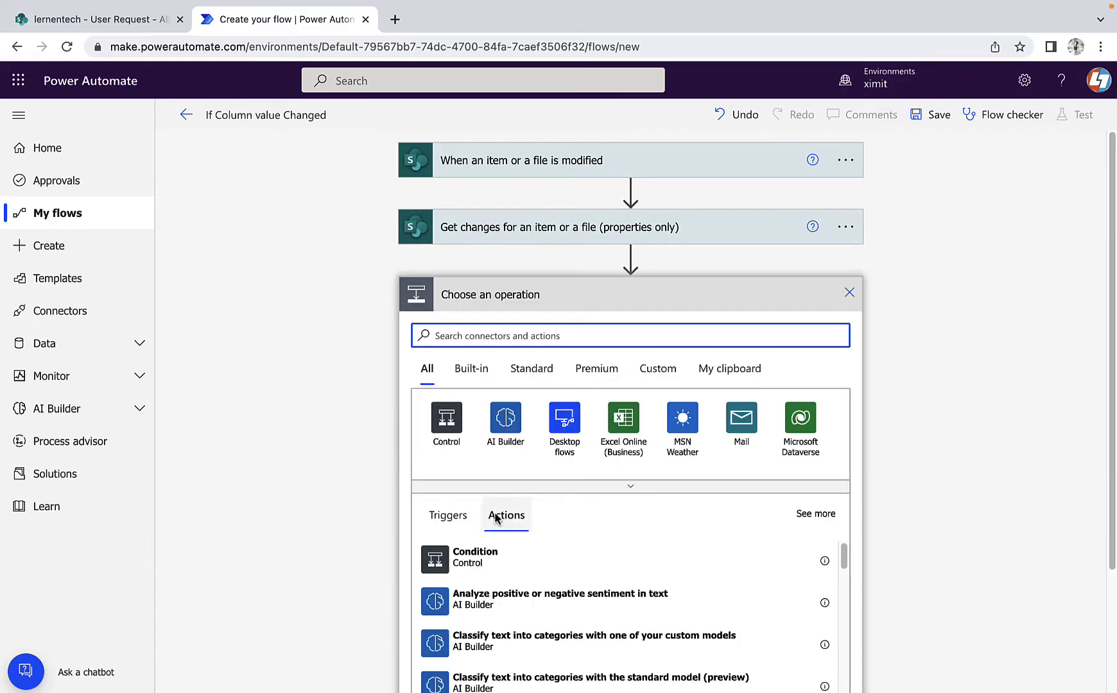
pyautogui.click(500, 553)
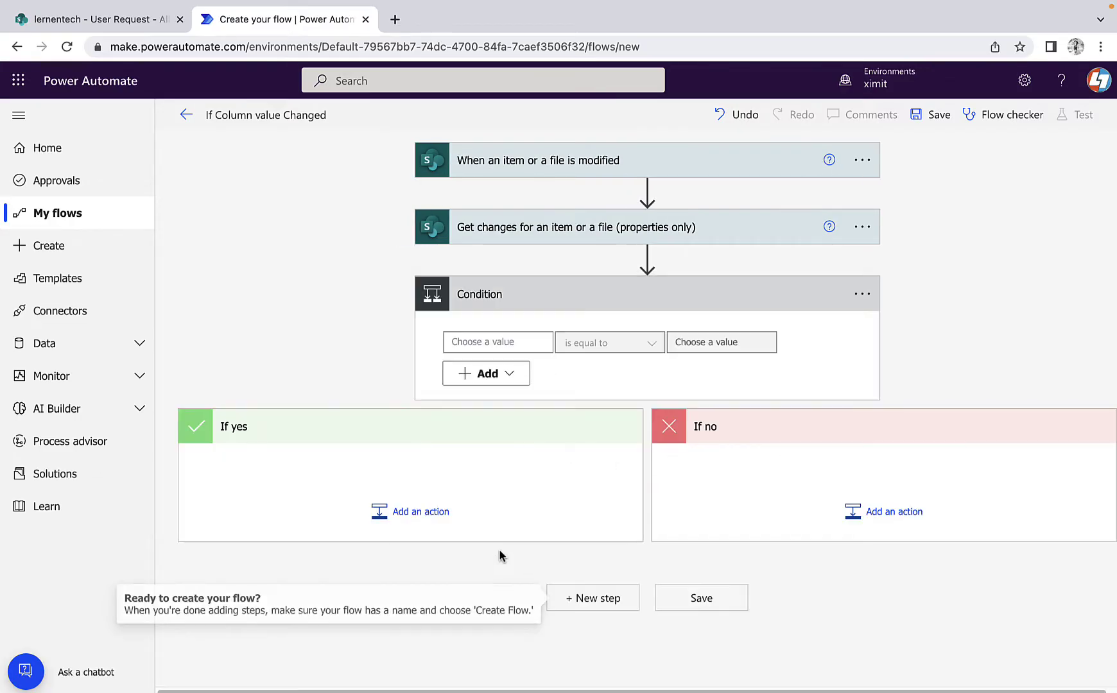
pyautogui.click(484, 341)
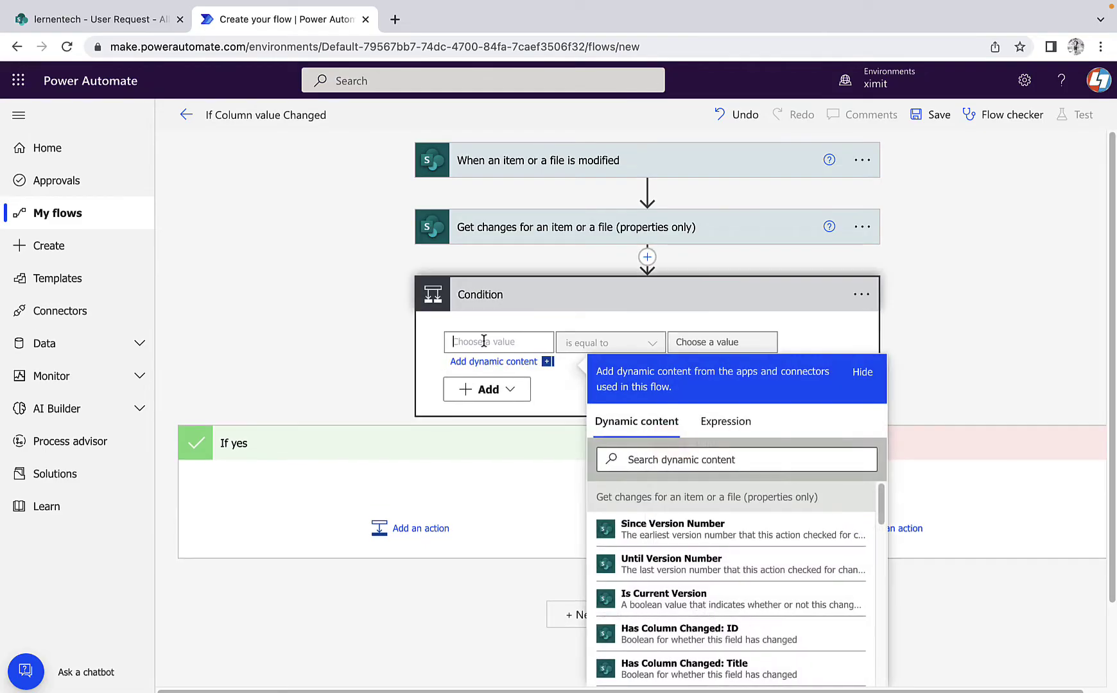
pyautogui.scroll(-1, 1111, 339)
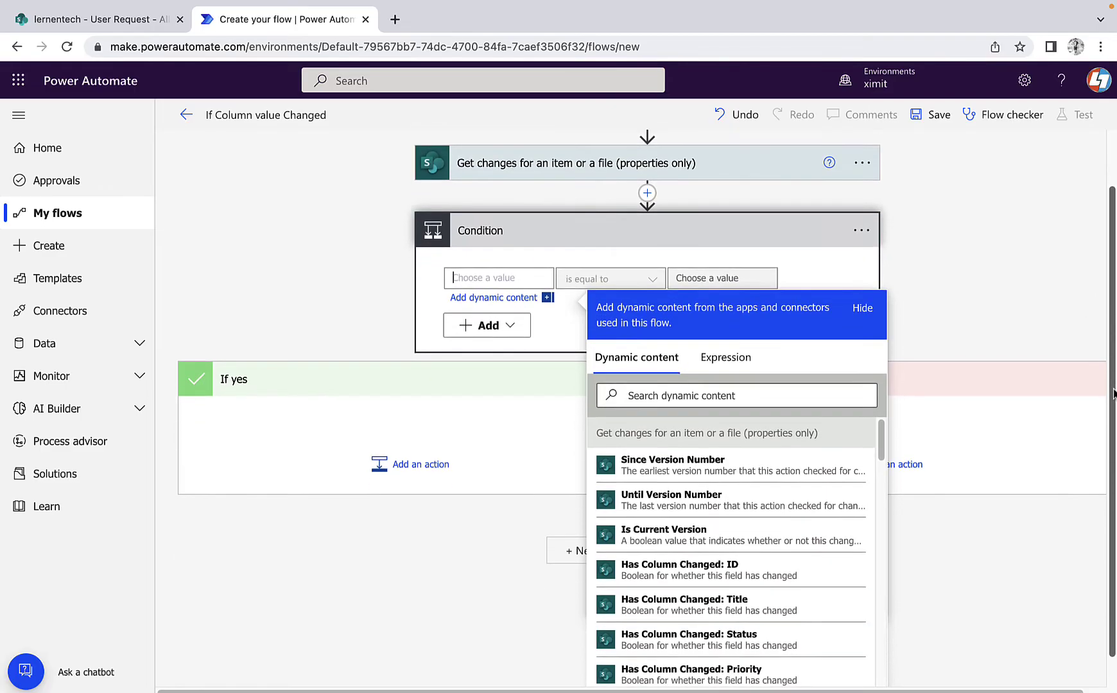
pyautogui.scroll(-6, 738, 613)
pyautogui.scroll(6, 736, 523)
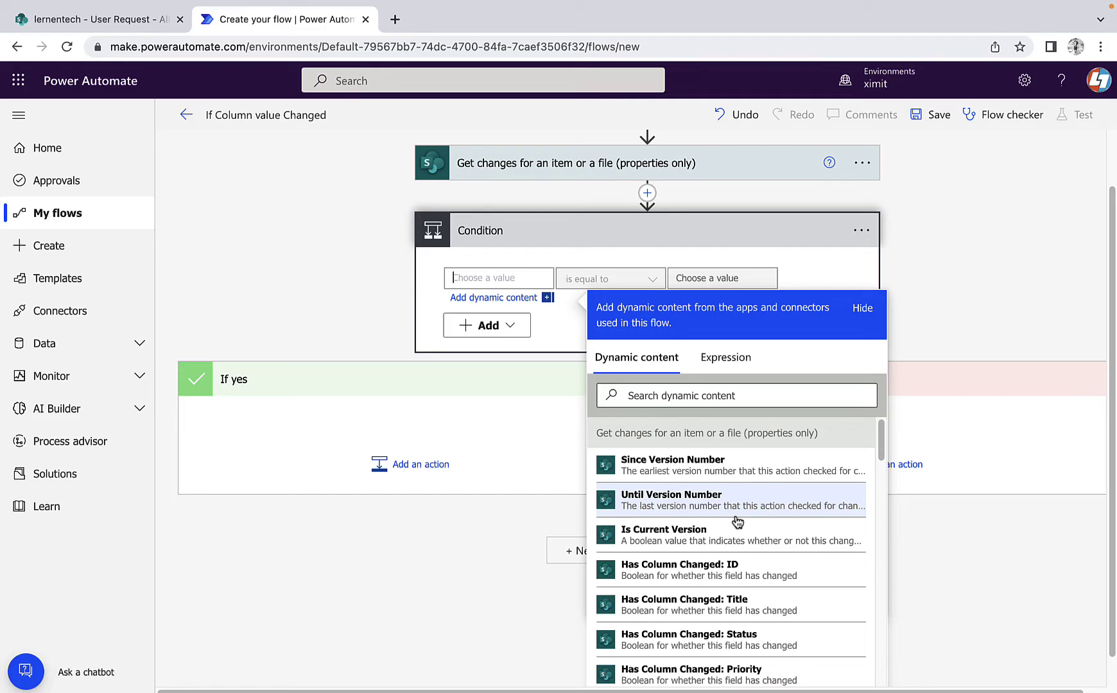
pyautogui.click(710, 651)
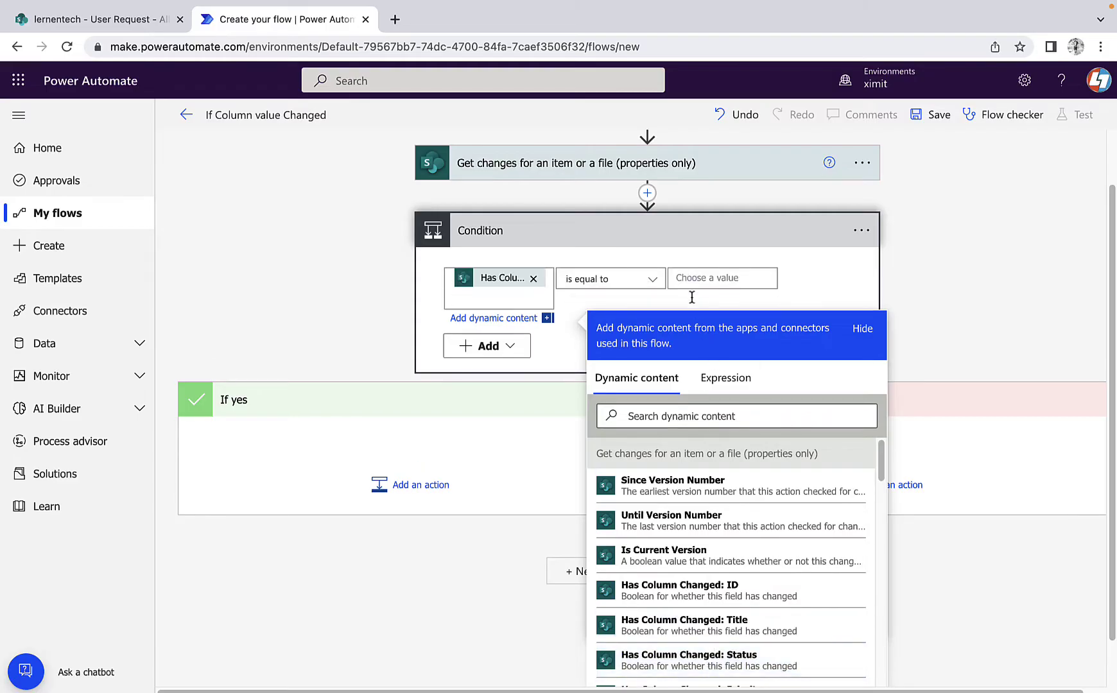
pyautogui.click(698, 278)
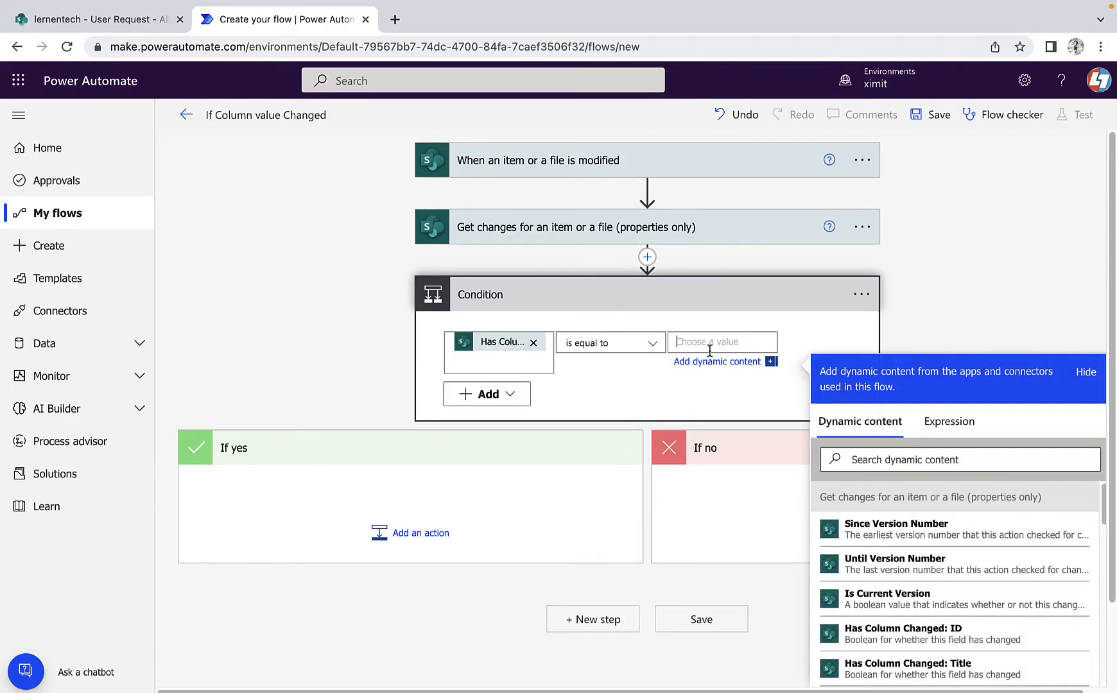
pyautogui.write('true')
pyautogui.click(822, 332)
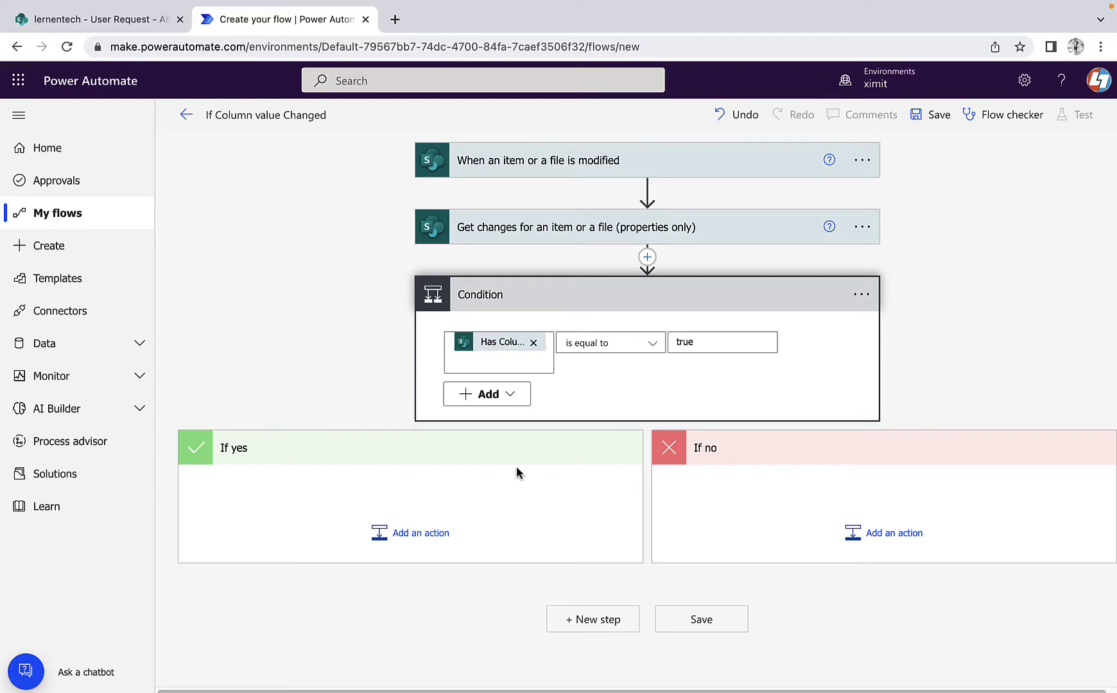
# Step: Add a Switch action inside the If yes branch
pyautogui.click(422, 538)
pyautogui.moveTo(1113, 347); pyautogui.dragTo(1113, 411)
pyautogui.scroll(2, 341, 538)
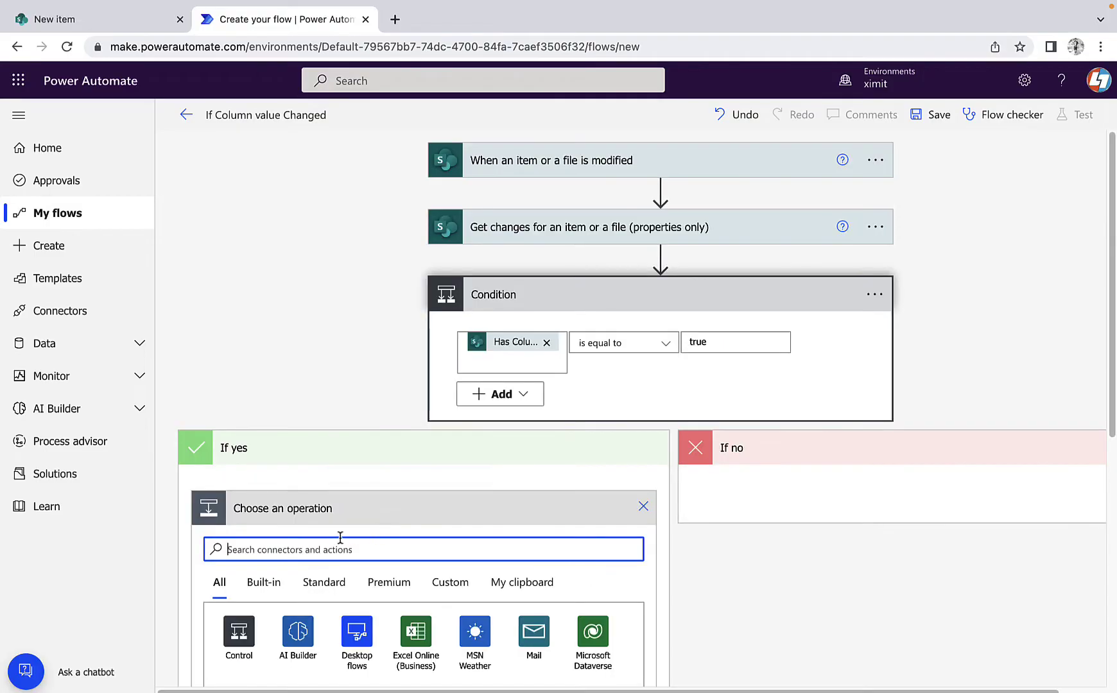
pyautogui.write('swi')
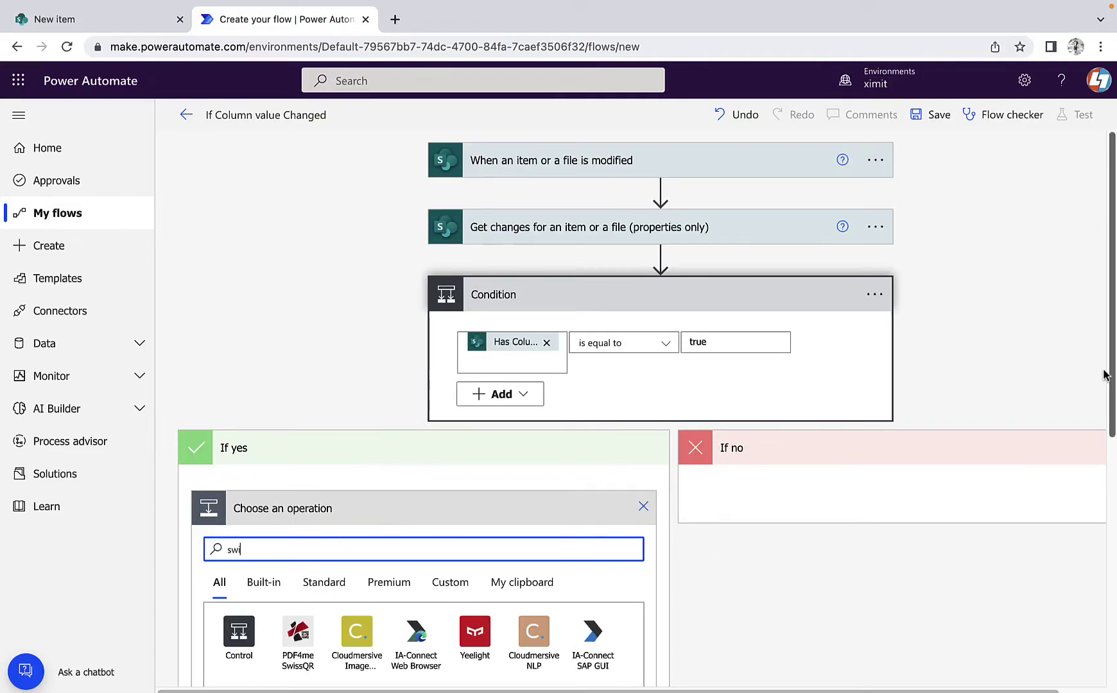
pyautogui.moveTo(1111, 352); pyautogui.dragTo(1114, 447)
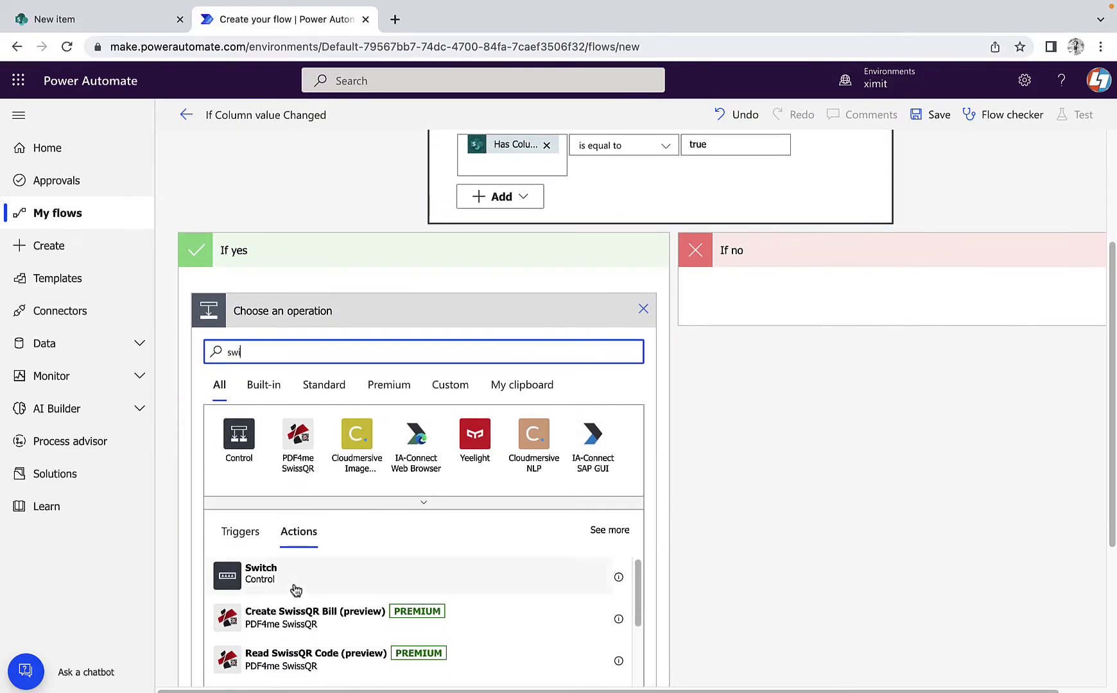
pyautogui.click(290, 588)
# Step: Make the Switch evaluate Status Value, with its first case equal to 'In progress'
pyautogui.click(602, 347)
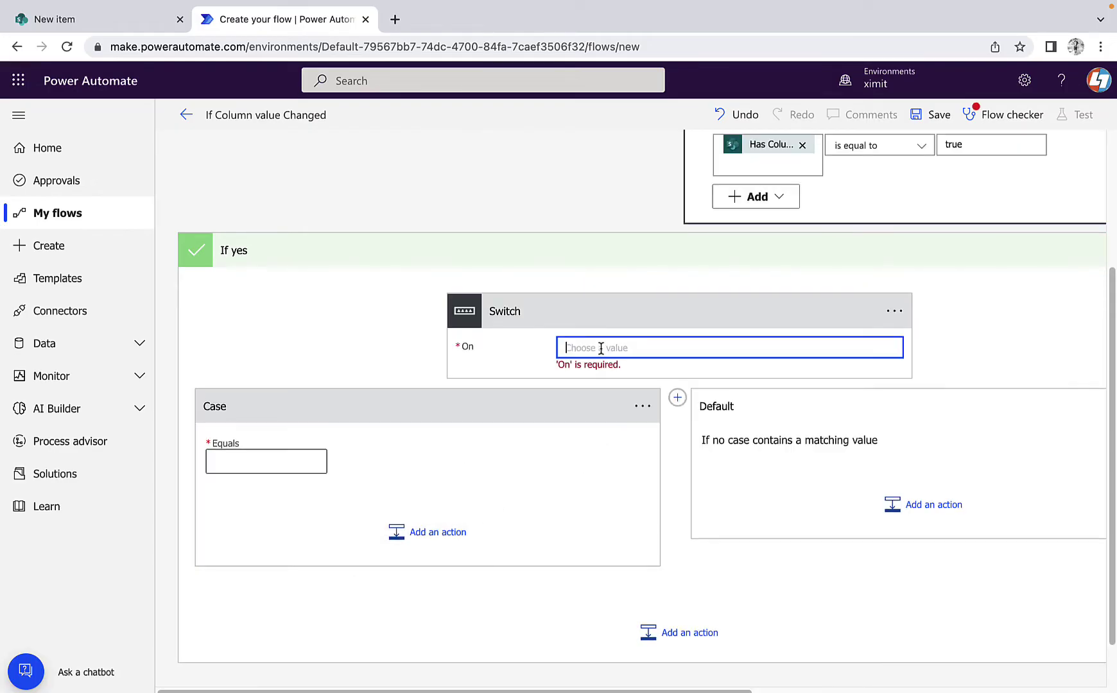
pyautogui.click(921, 477)
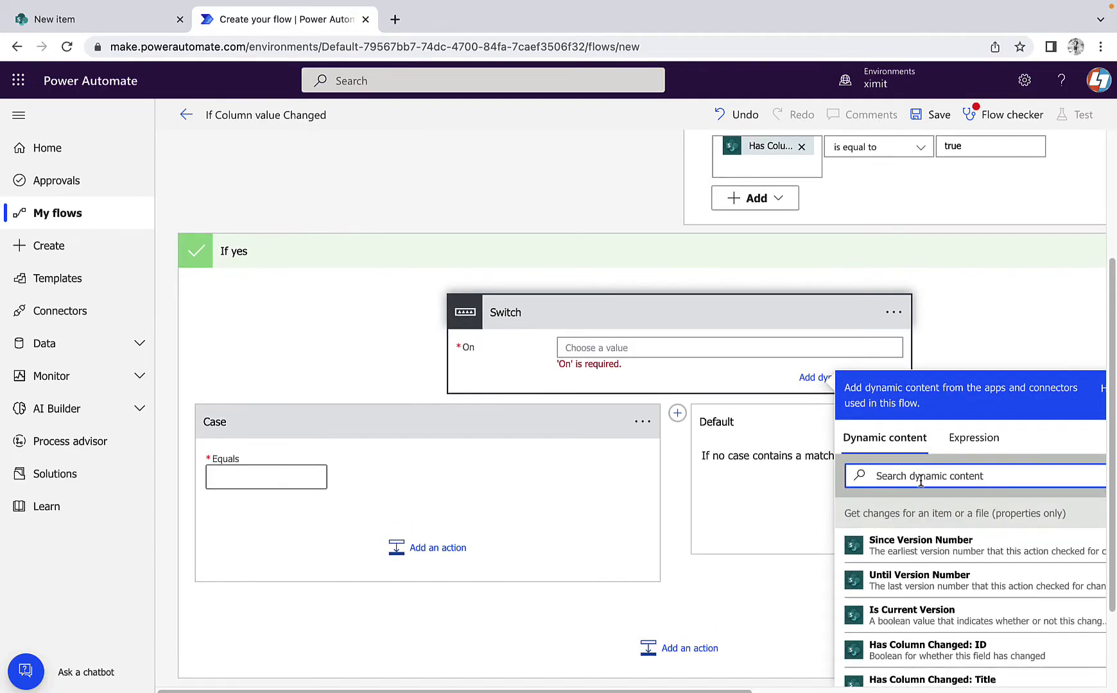
pyautogui.write('sta')
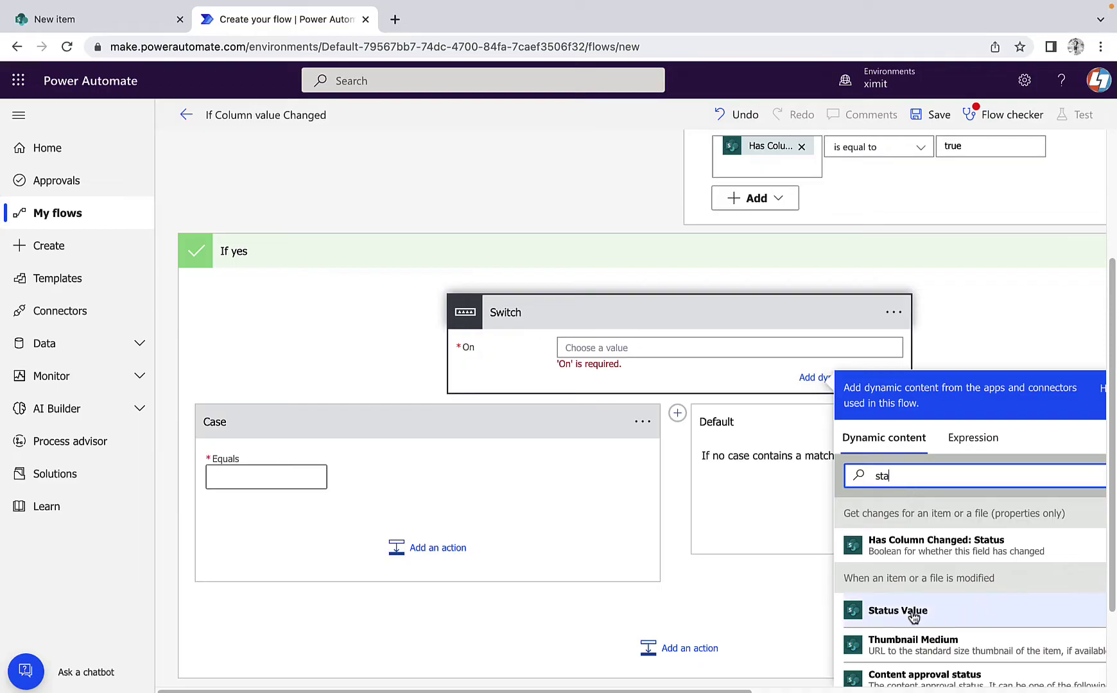
pyautogui.click(915, 612)
pyautogui.click(279, 469)
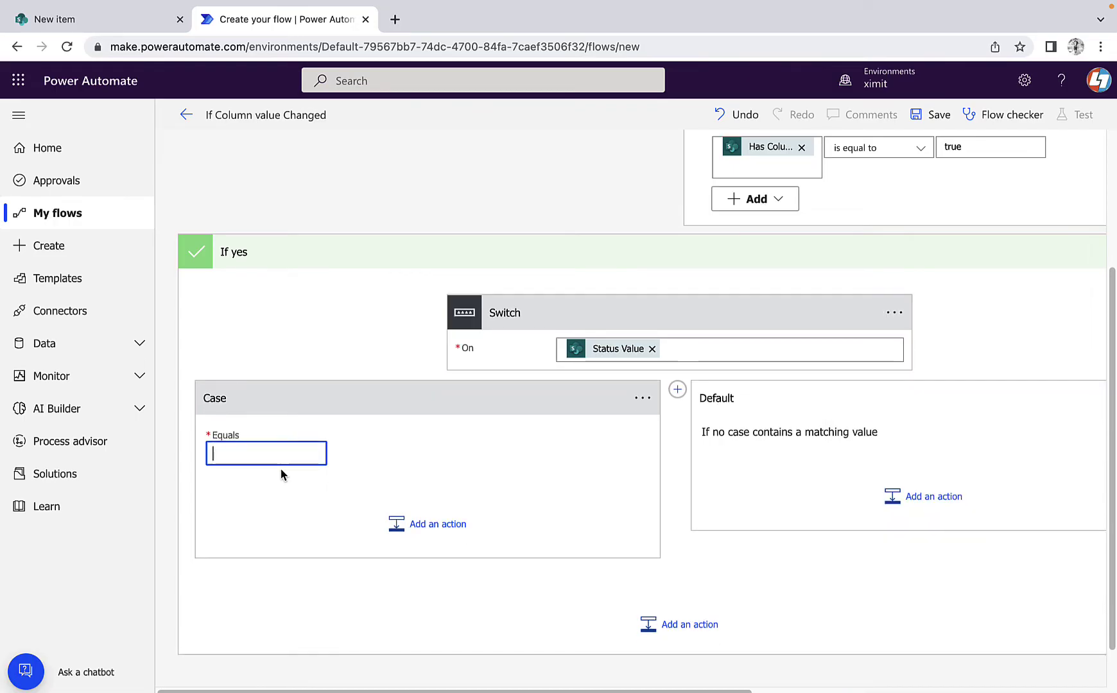
pyautogui.write('In progress')
pyautogui.click(440, 525)
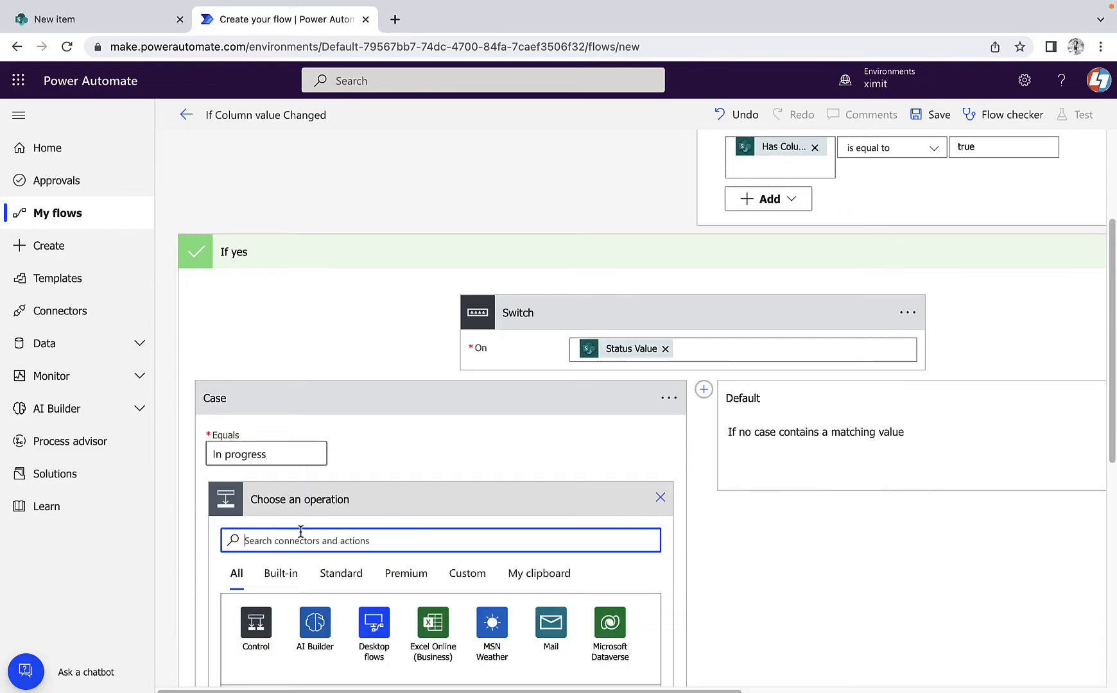
# Step: Add a Compose action to the In progress case with inputs 'Item In Progress'
pyautogui.write('comp')
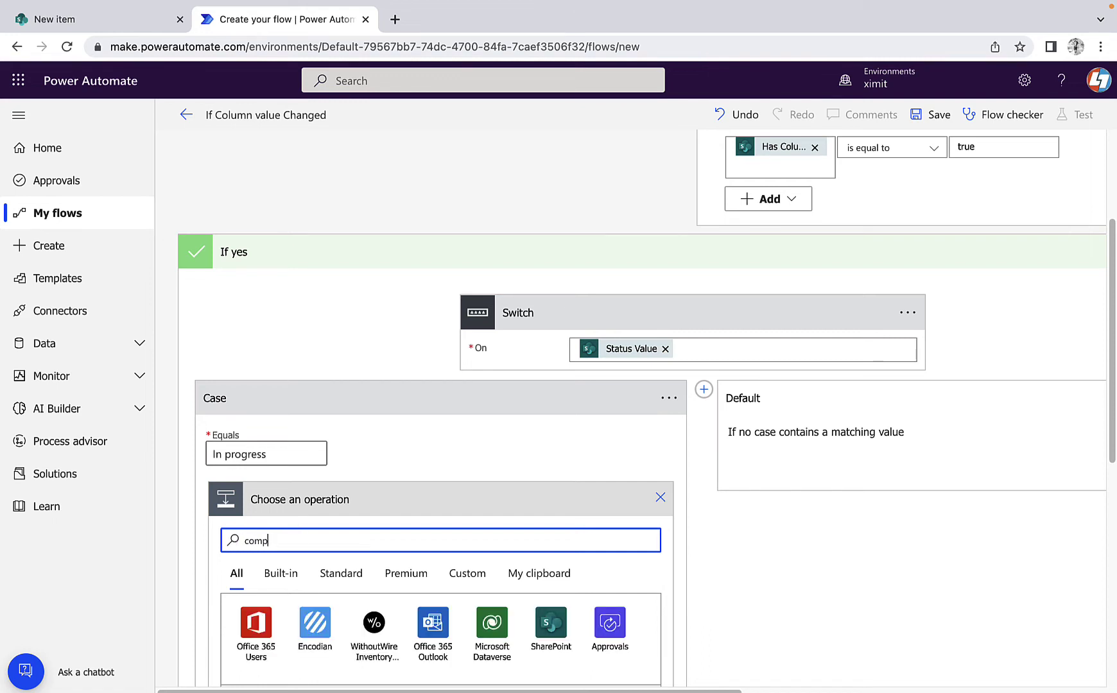
pyautogui.write('ose')
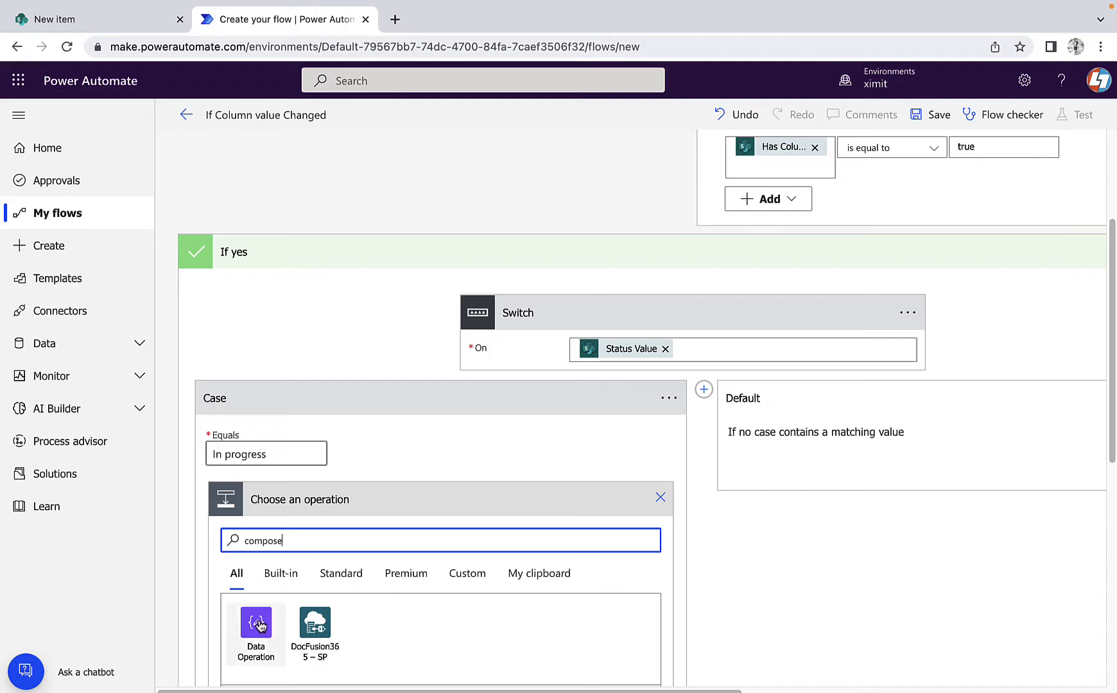
pyautogui.click(257, 626)
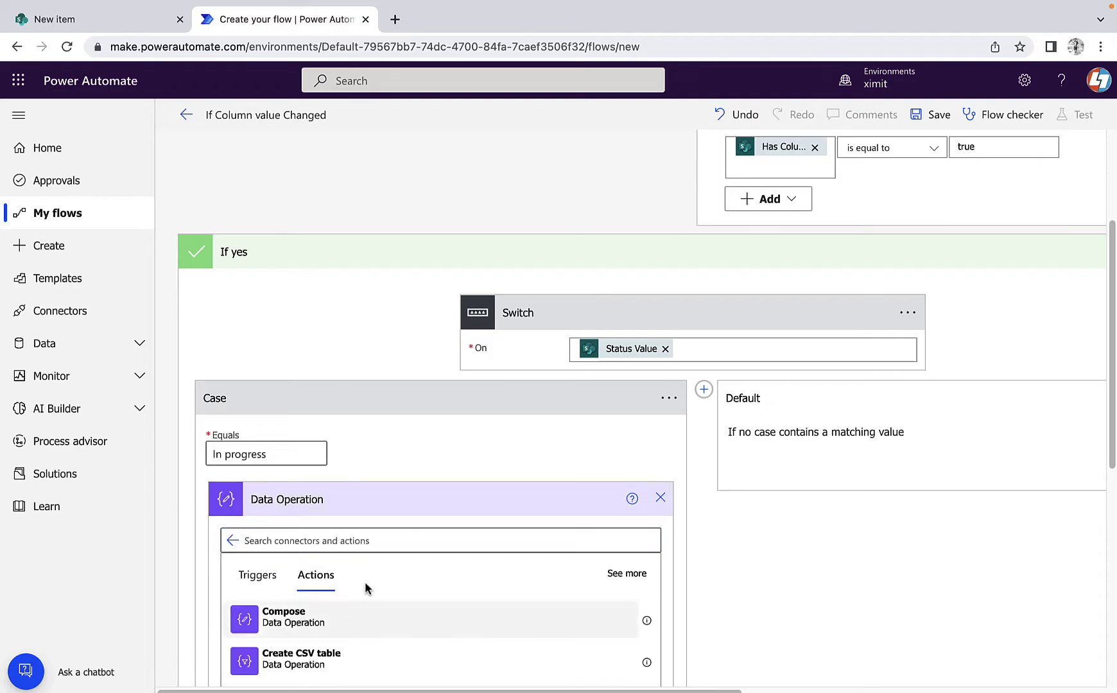
pyautogui.click(385, 618)
pyautogui.click(370, 532)
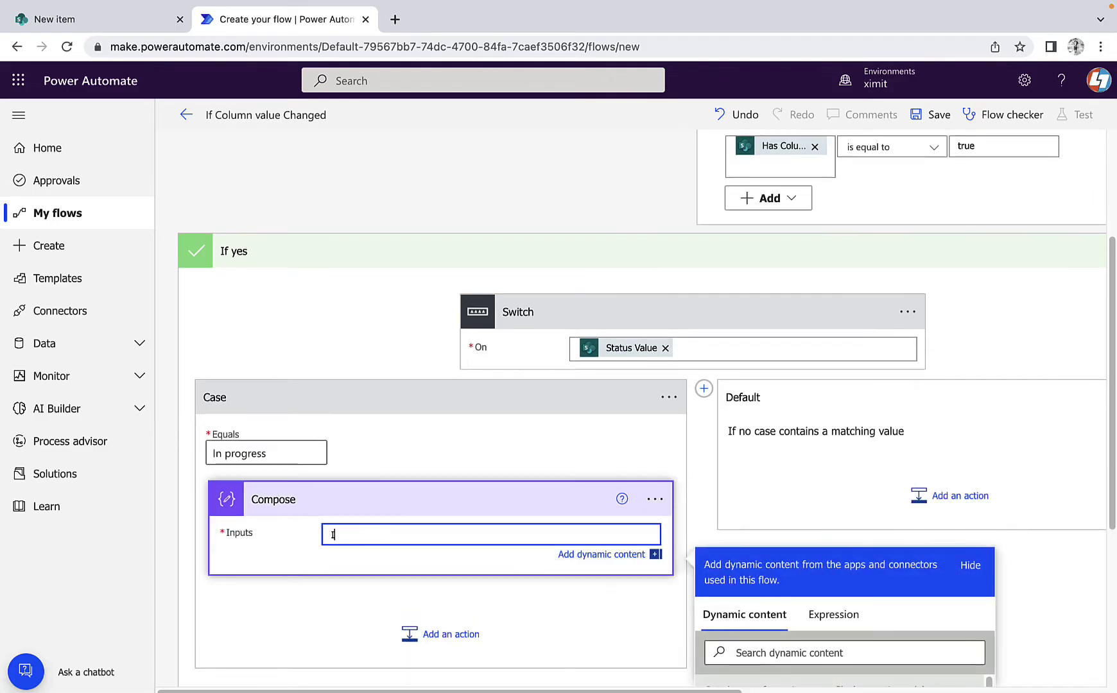
pyautogui.write('Item In Progress')
# Step: Add Case 2 equal to 'Completed' with a Compose 2 action outputting 'Request Complted'
pyautogui.click(705, 389)
pyautogui.click(773, 451)
pyautogui.write('Completed')
pyautogui.click(921, 529)
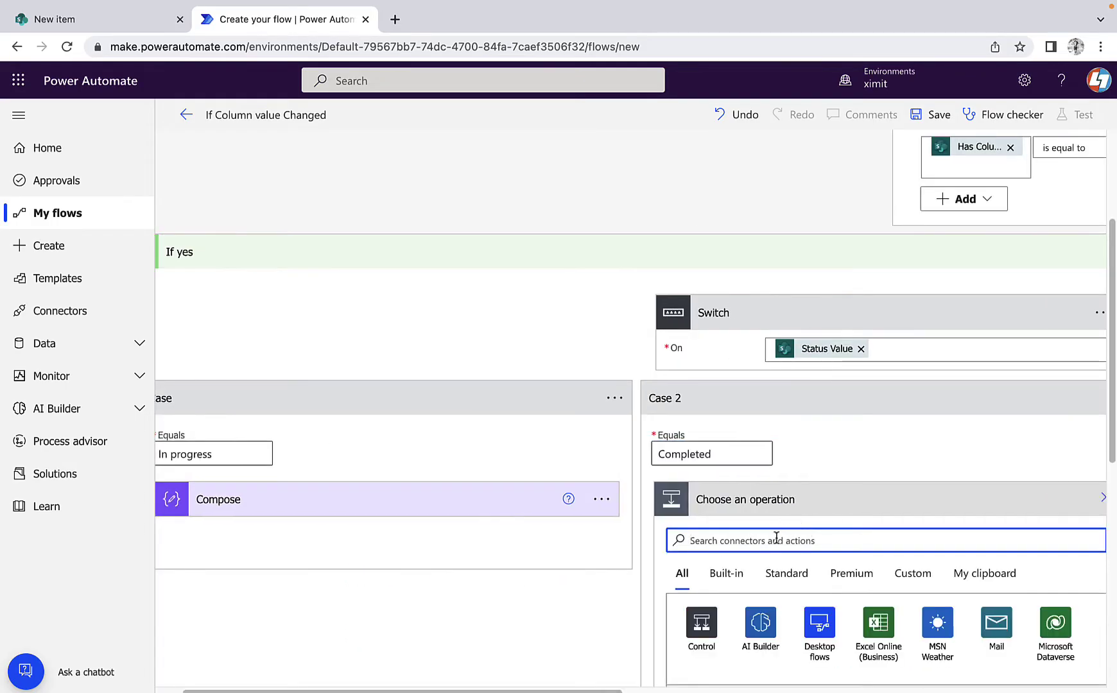
pyautogui.write('compose')
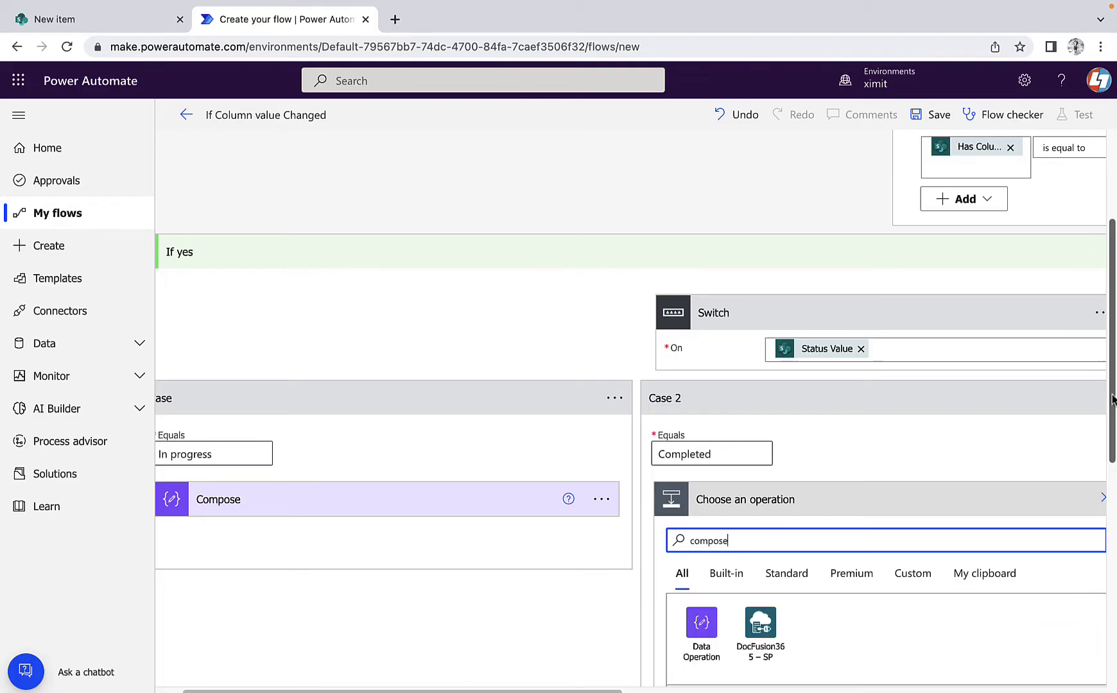
pyautogui.scroll(-2, 1110, 398)
pyautogui.click(738, 669)
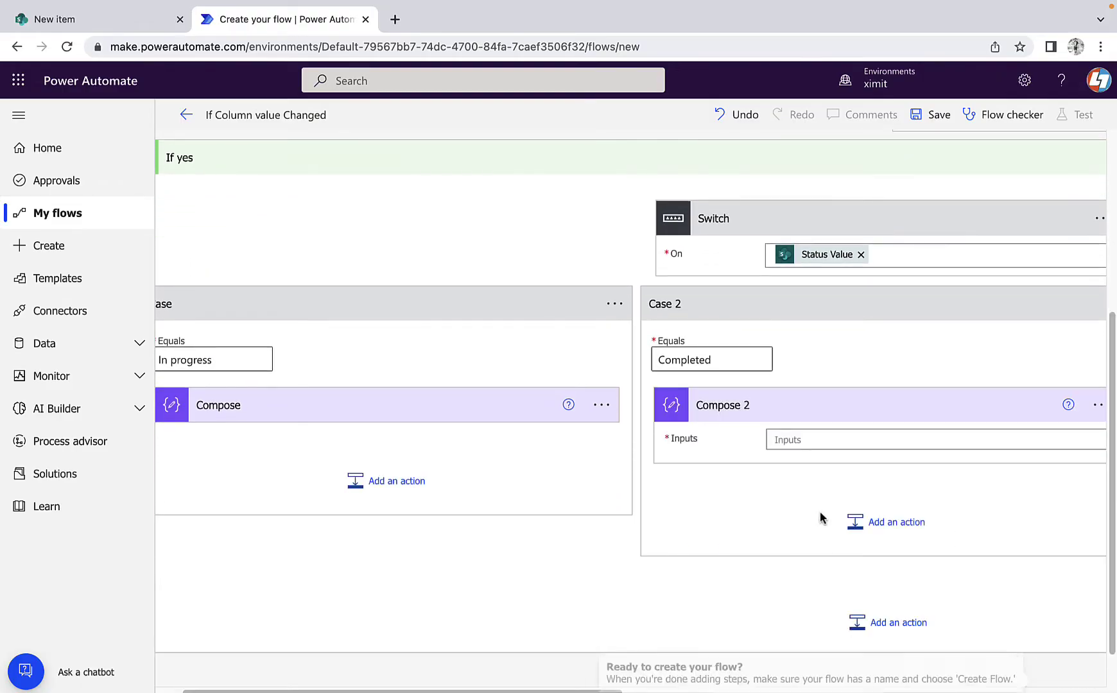
pyautogui.click(799, 439)
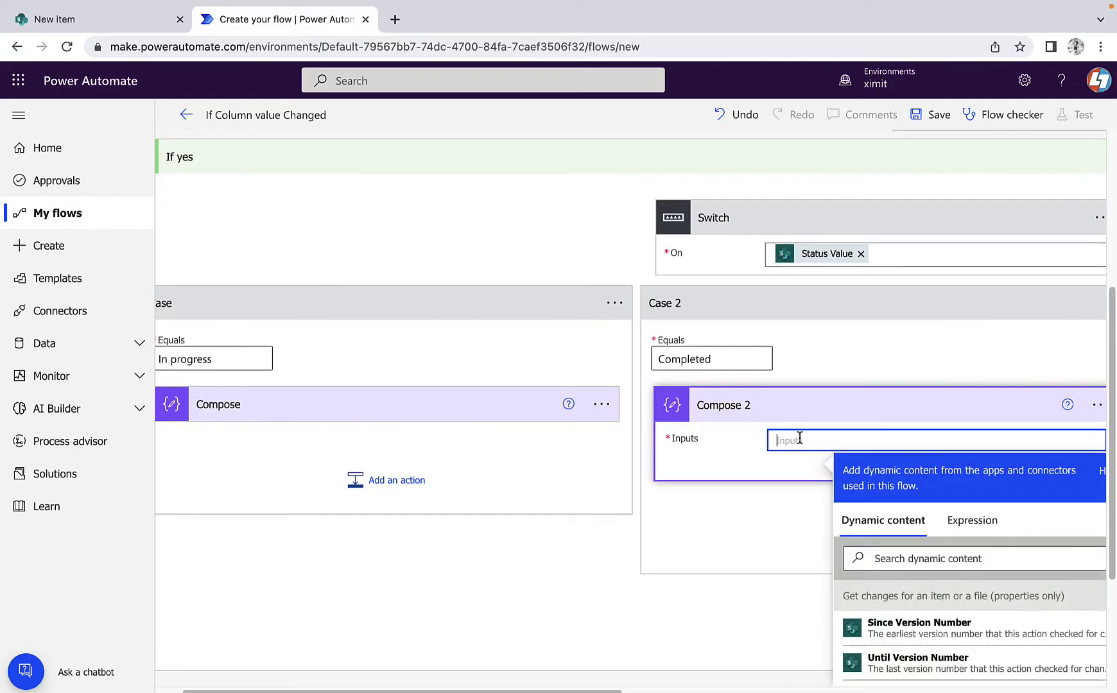
pyautogui.write('Request Complted')
pyautogui.click(506, 227)
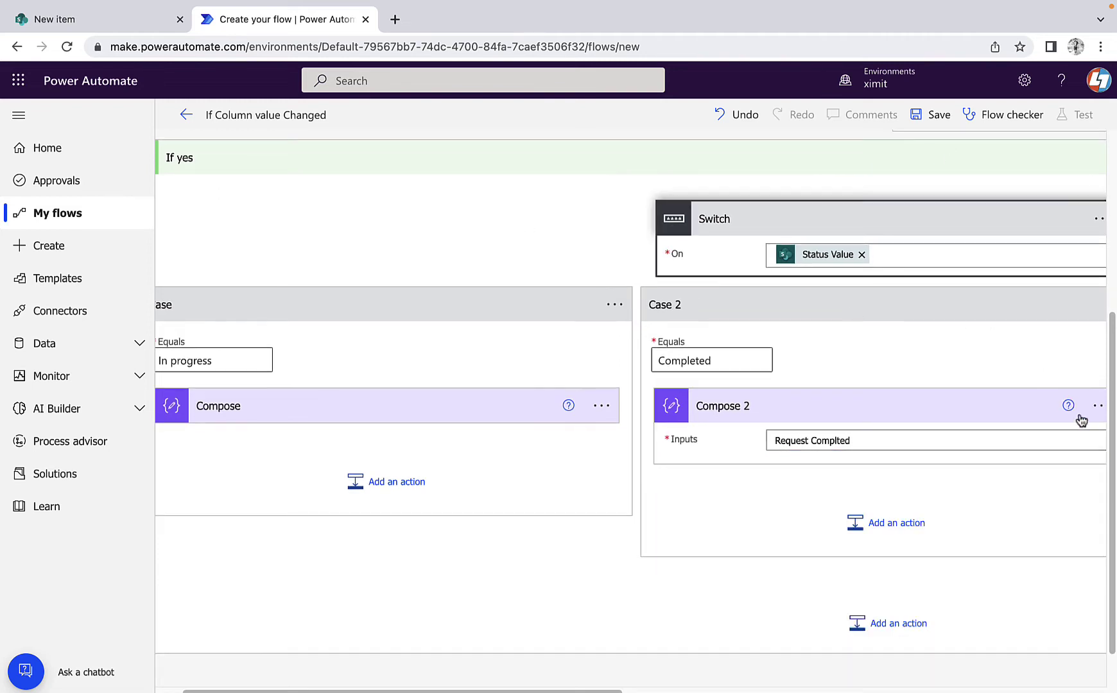
# Step: Review the Condition and its Switch cases, then save the 'If Column value Changed' flow
pyautogui.scroll(5, 835, 382)
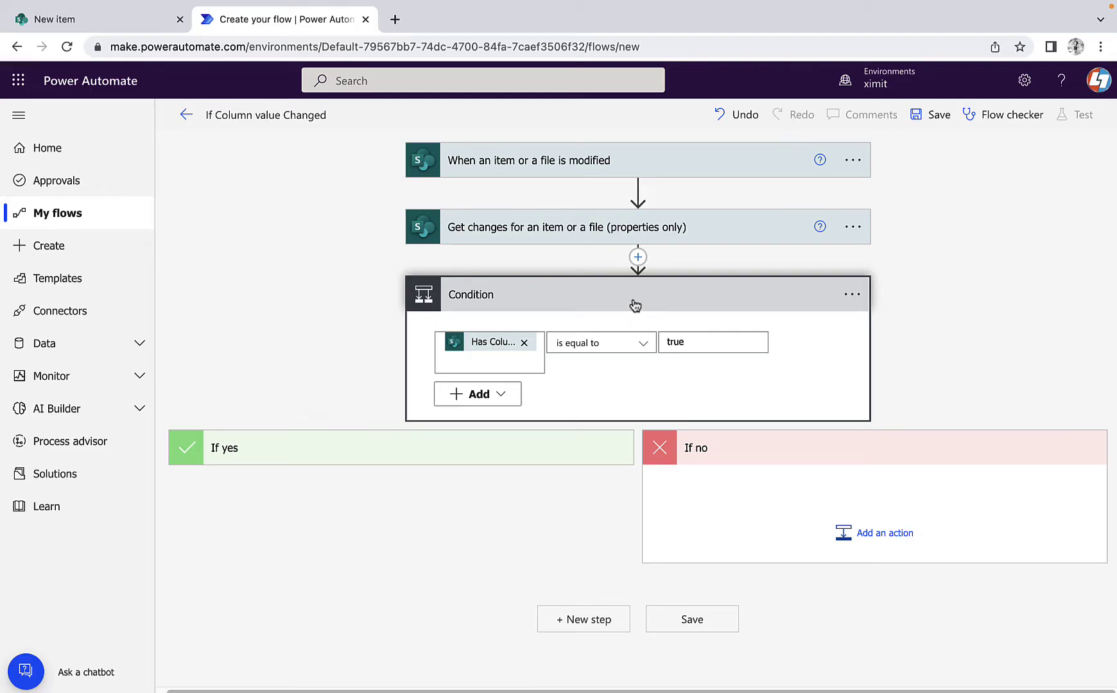
pyautogui.click(634, 305)
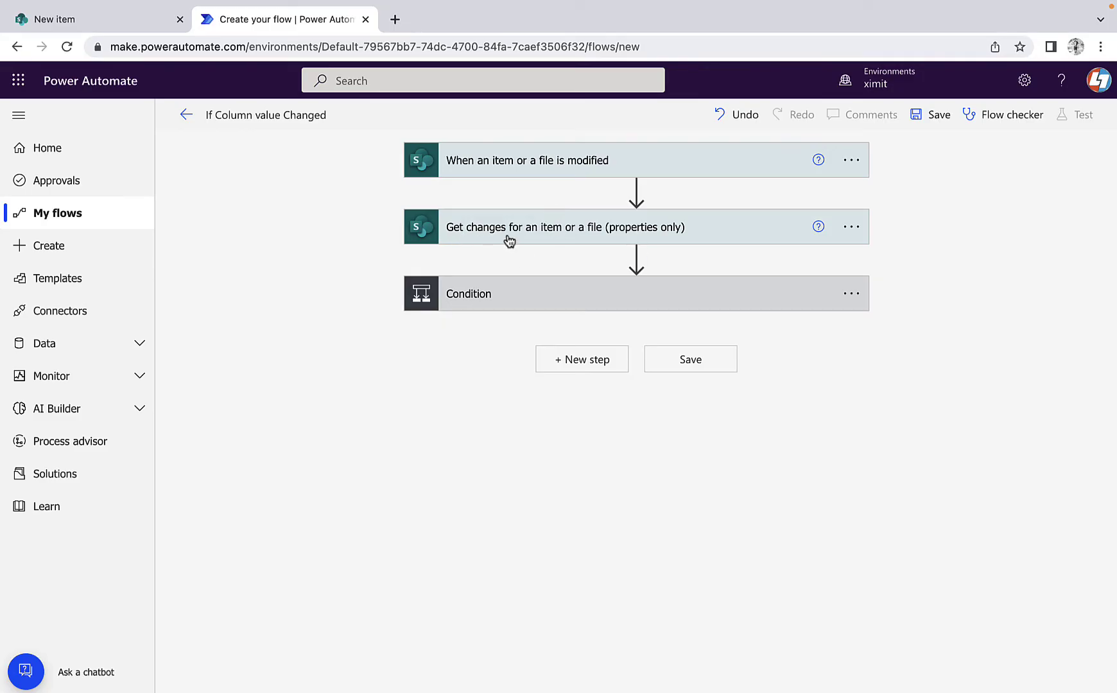
pyautogui.click(547, 298)
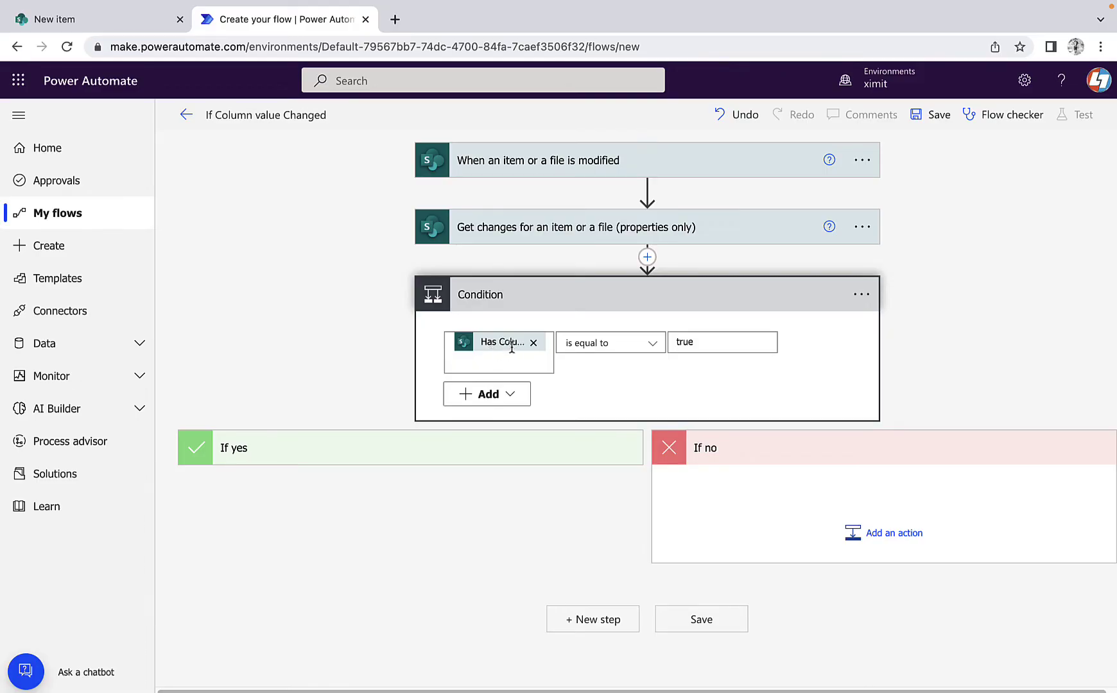
pyautogui.click(389, 454)
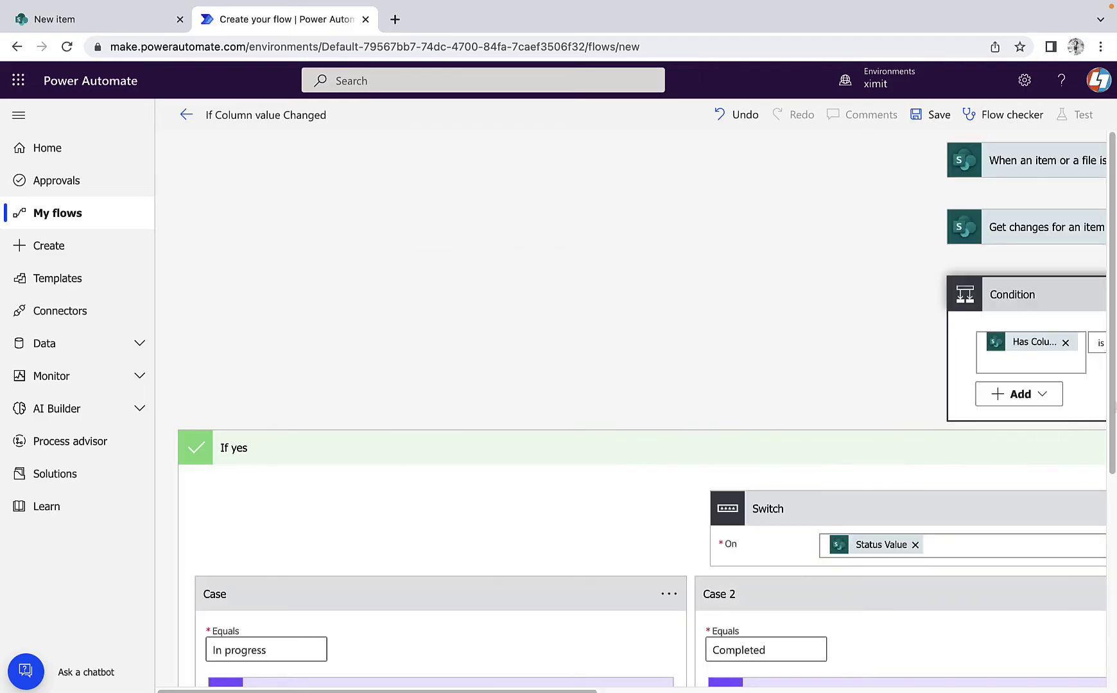
pyautogui.scroll(-3, 888, 394)
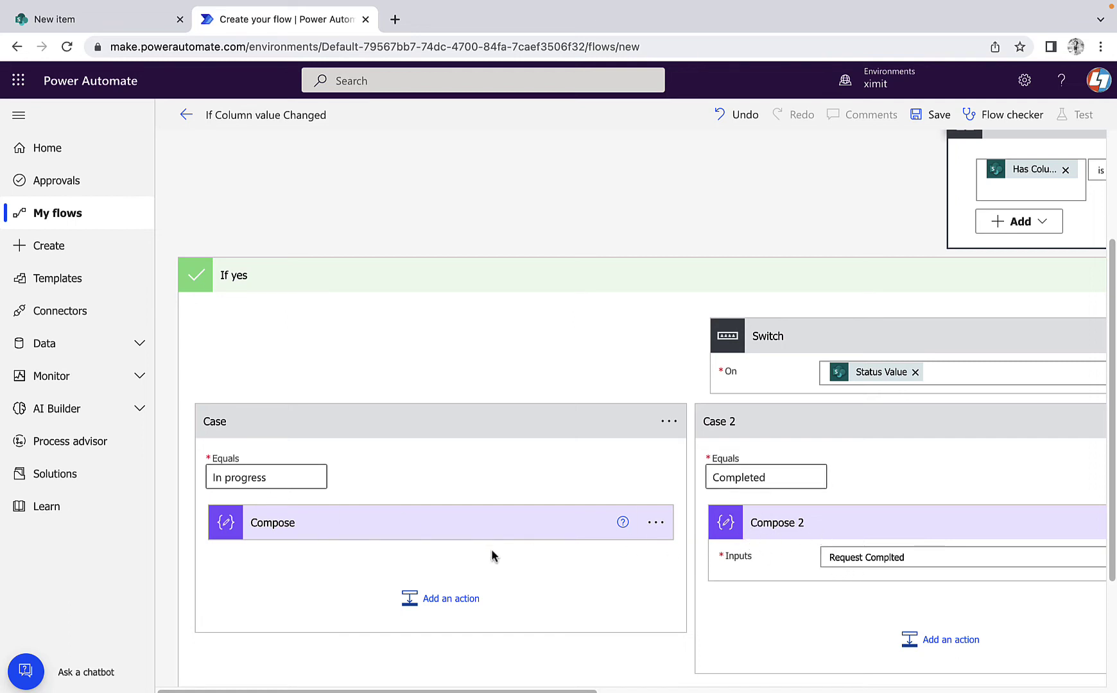
pyautogui.click(946, 118)
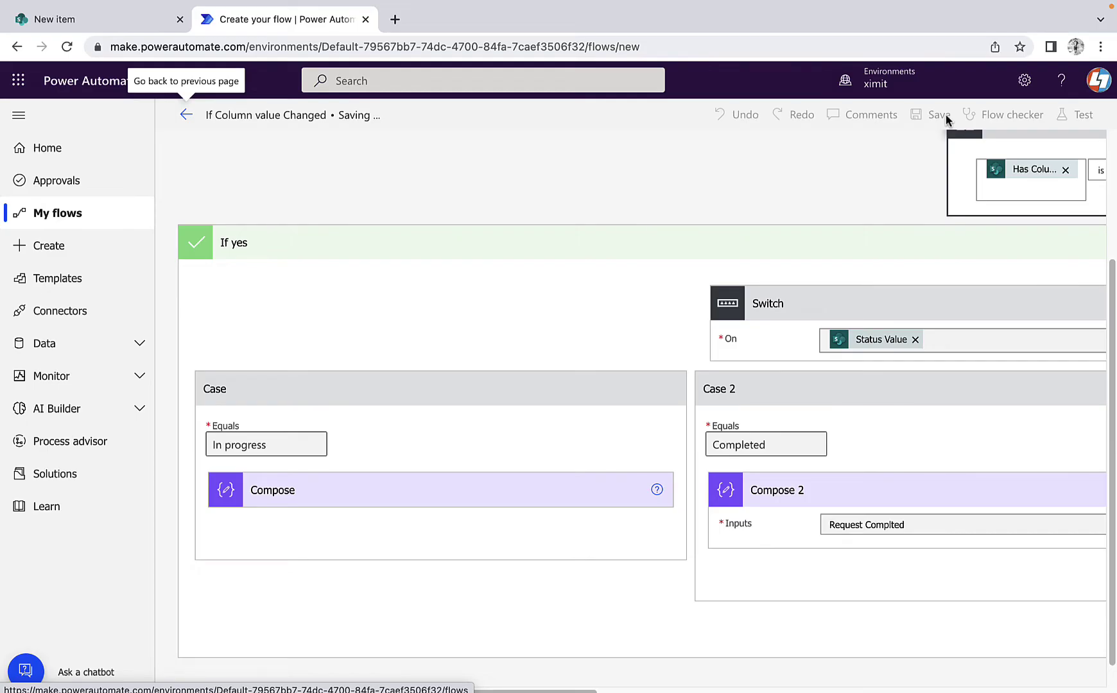
# Step: Edit SharePoint item Entry One to title 'Entry Updated' with Normal priority, then view the flow's details
pyautogui.click(112, 26)
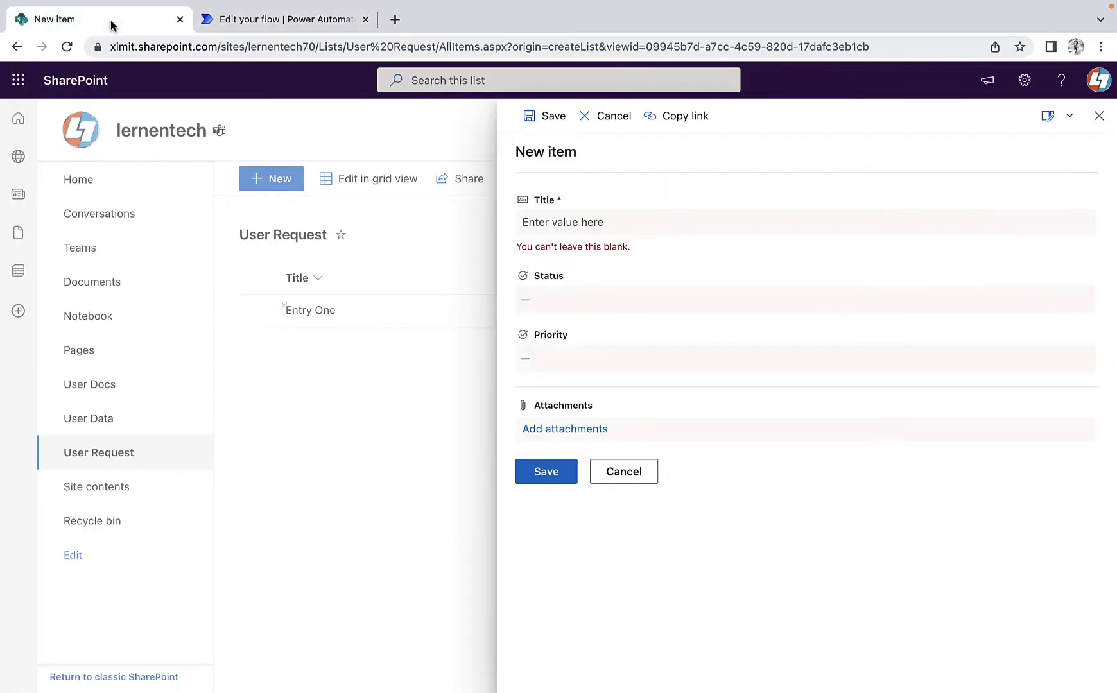
pyautogui.click(1098, 117)
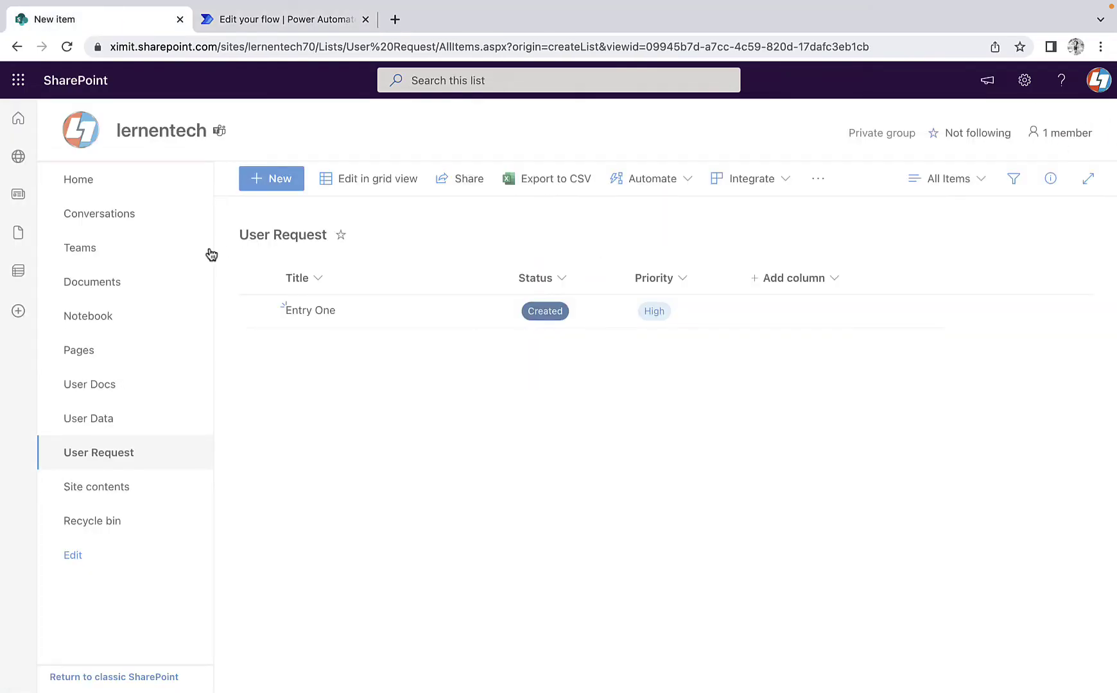
pyautogui.click(257, 313)
pyautogui.click(340, 181)
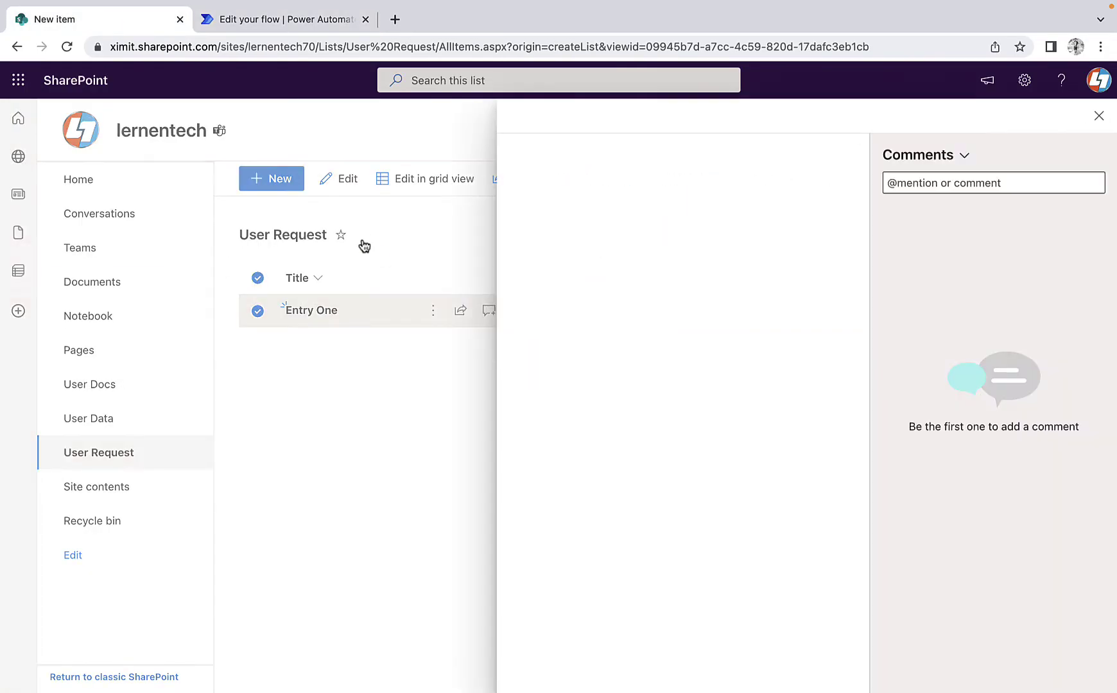
pyautogui.click(613, 222)
pyautogui.press('Right')
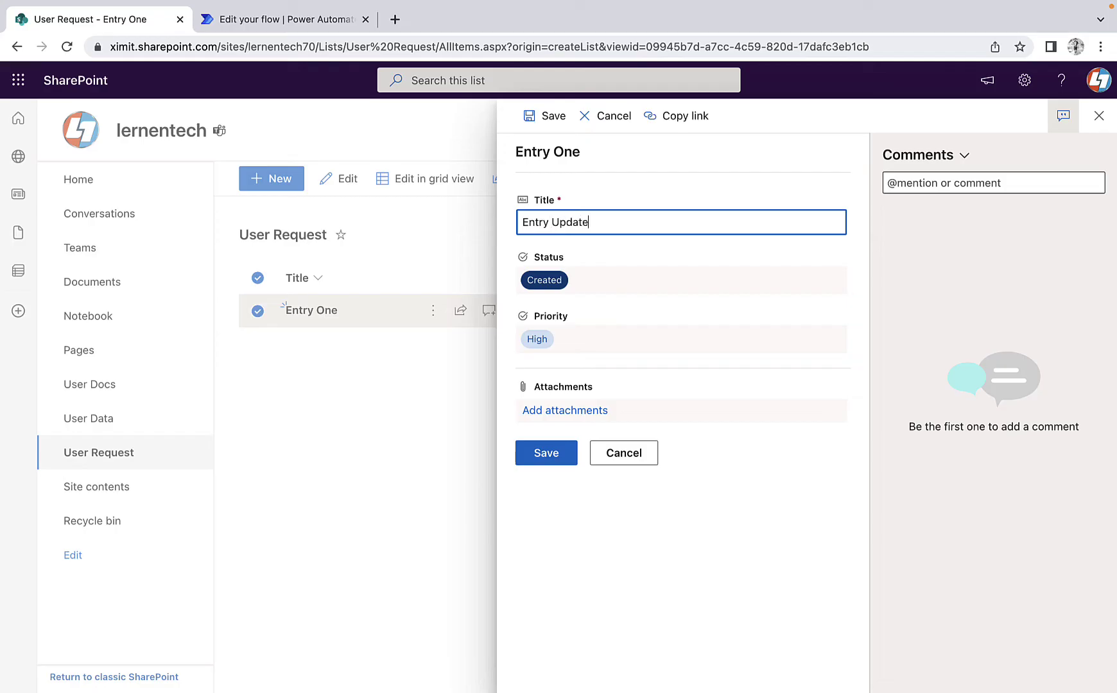
pyautogui.click(624, 338)
pyautogui.click(564, 416)
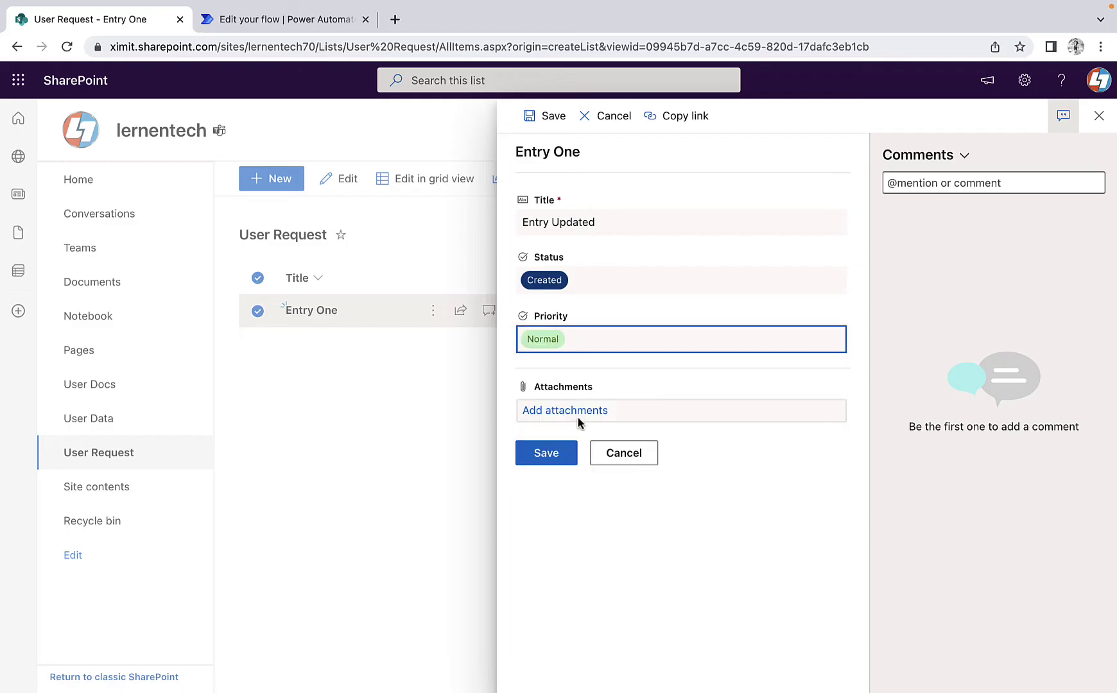
pyautogui.click(545, 453)
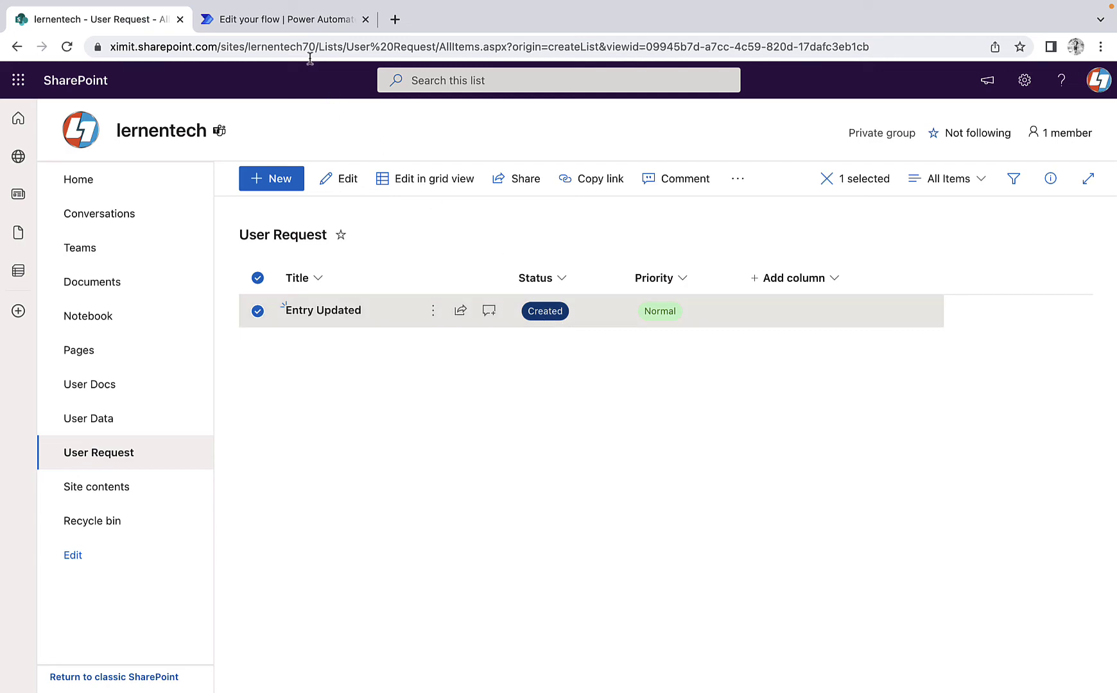
pyautogui.click(302, 20)
pyautogui.click(187, 115)
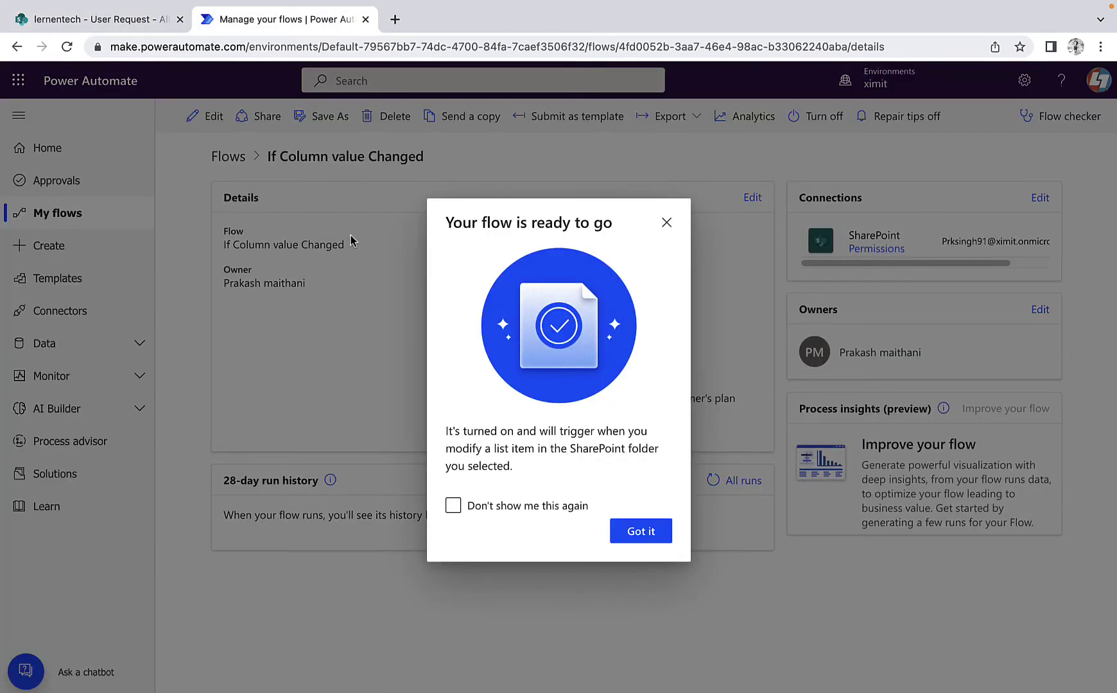
# Step: Open the latest run and check that Get changes reports Status as unchanged
pyautogui.click(651, 531)
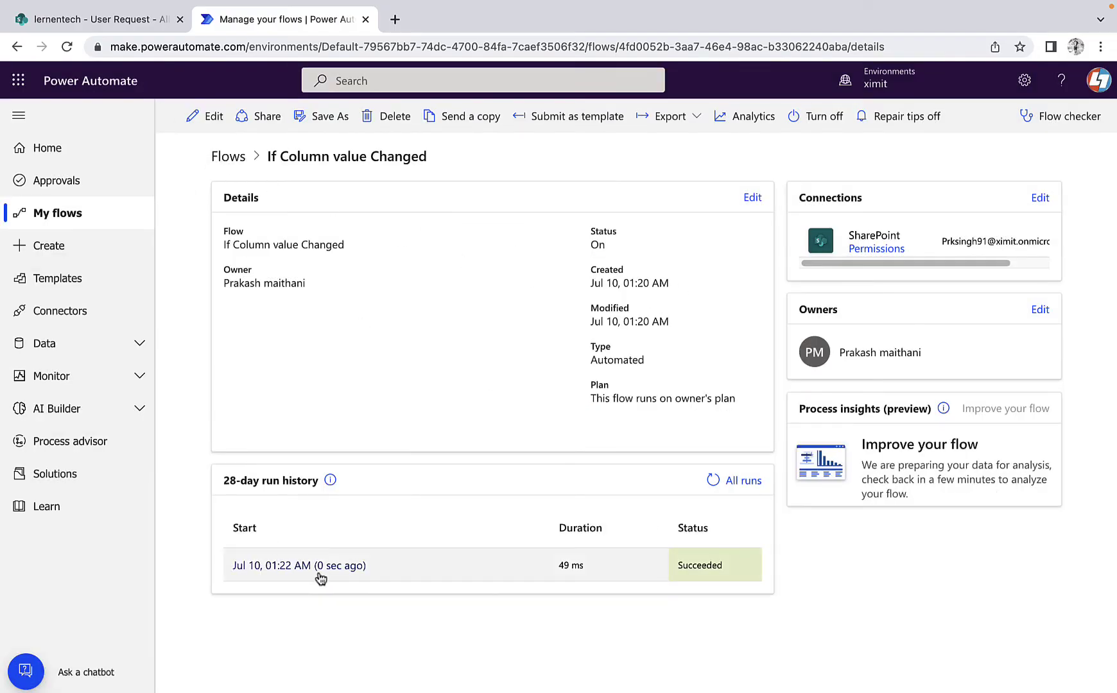
pyautogui.click(321, 567)
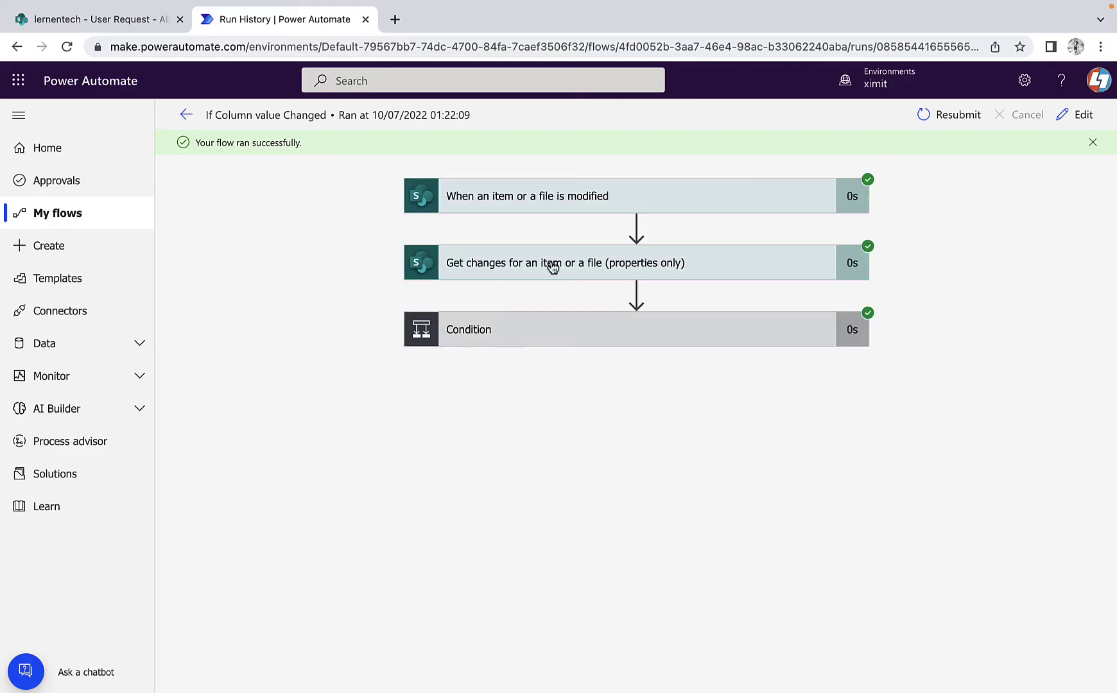
pyautogui.click(552, 266)
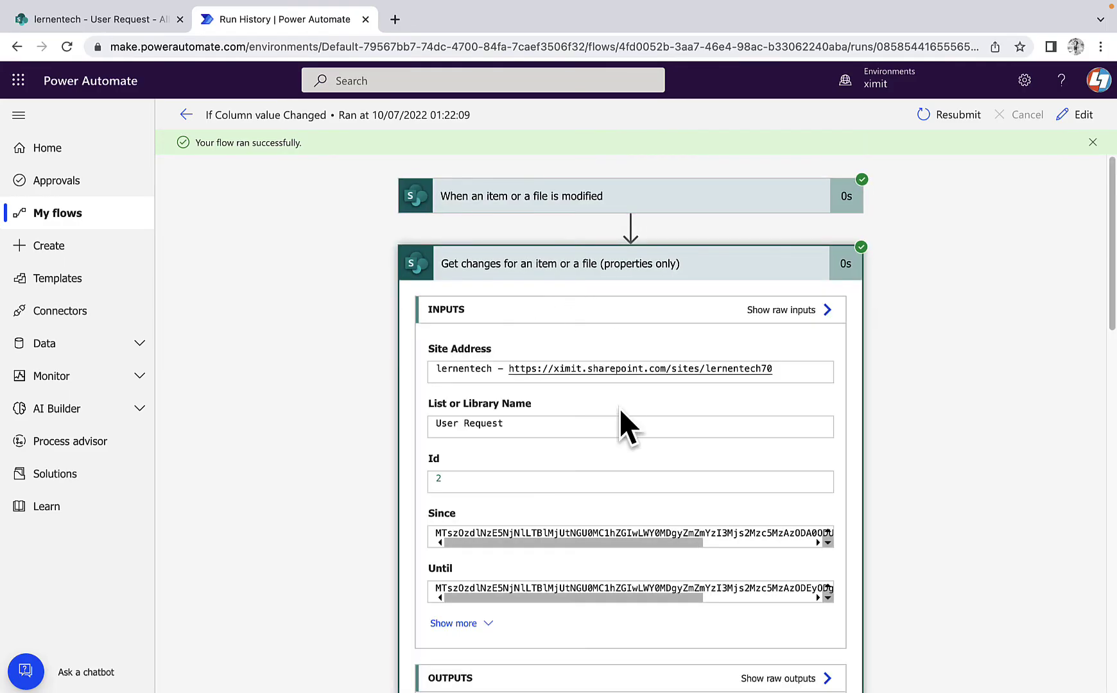
pyautogui.scroll(-5, 619, 417)
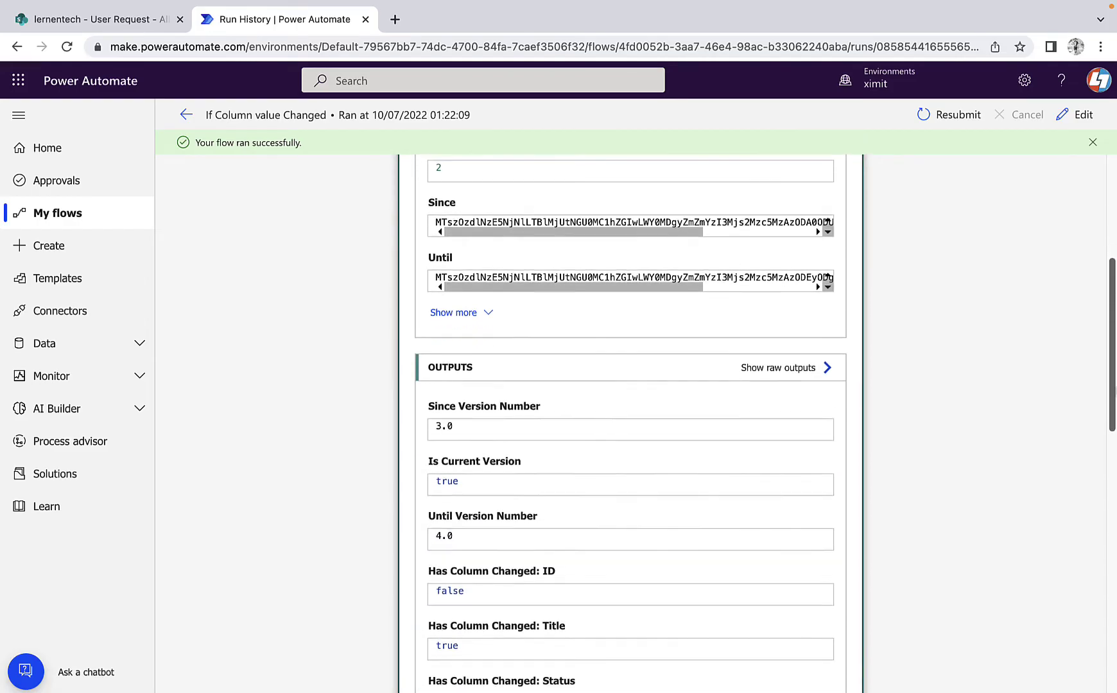
pyautogui.scroll(-5, 630, 417)
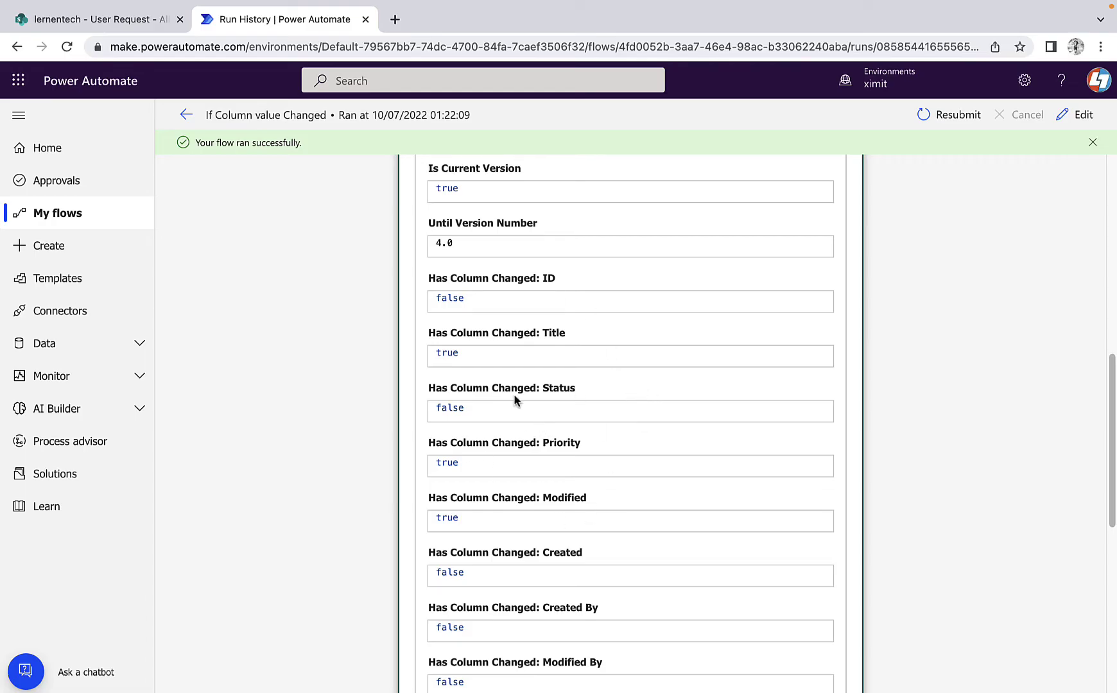
pyautogui.moveTo(430, 389); pyautogui.dragTo(595, 394)
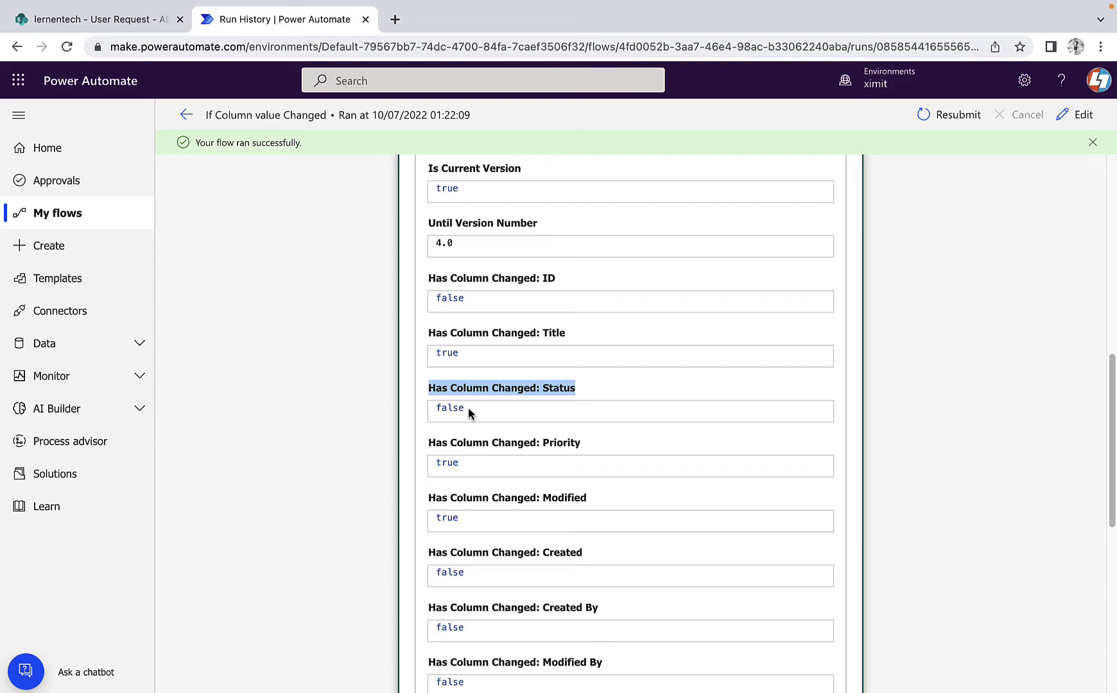
# Step: Collapse Get changes and expand the Condition to confirm its expression result is false
pyautogui.click(119, 19)
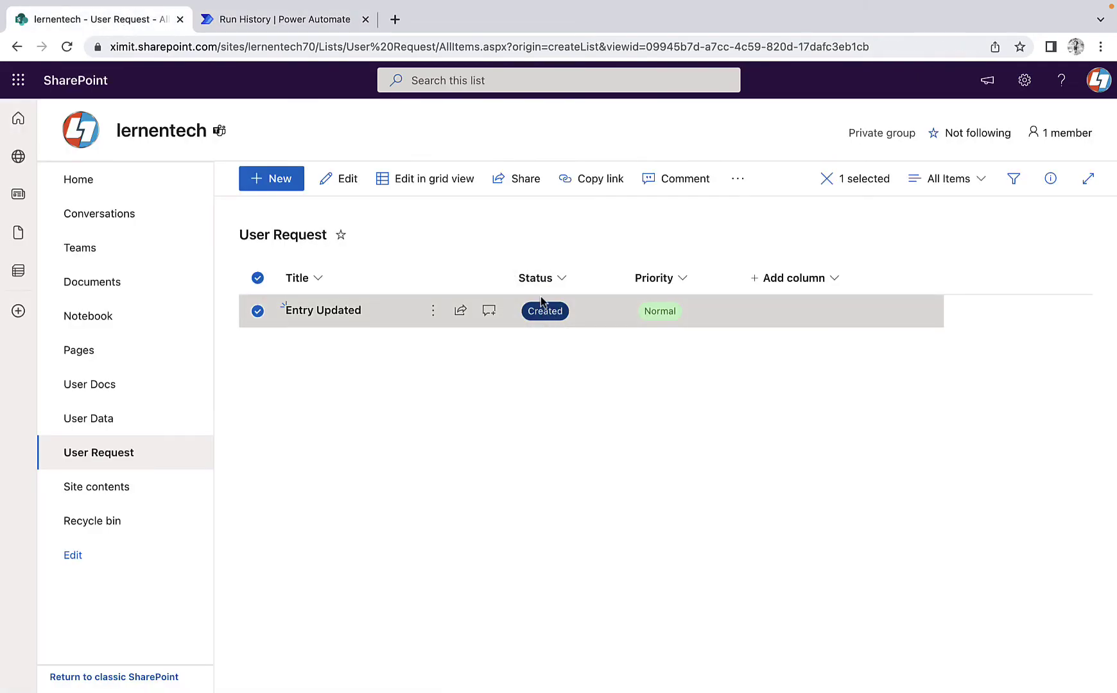
pyautogui.click(262, 23)
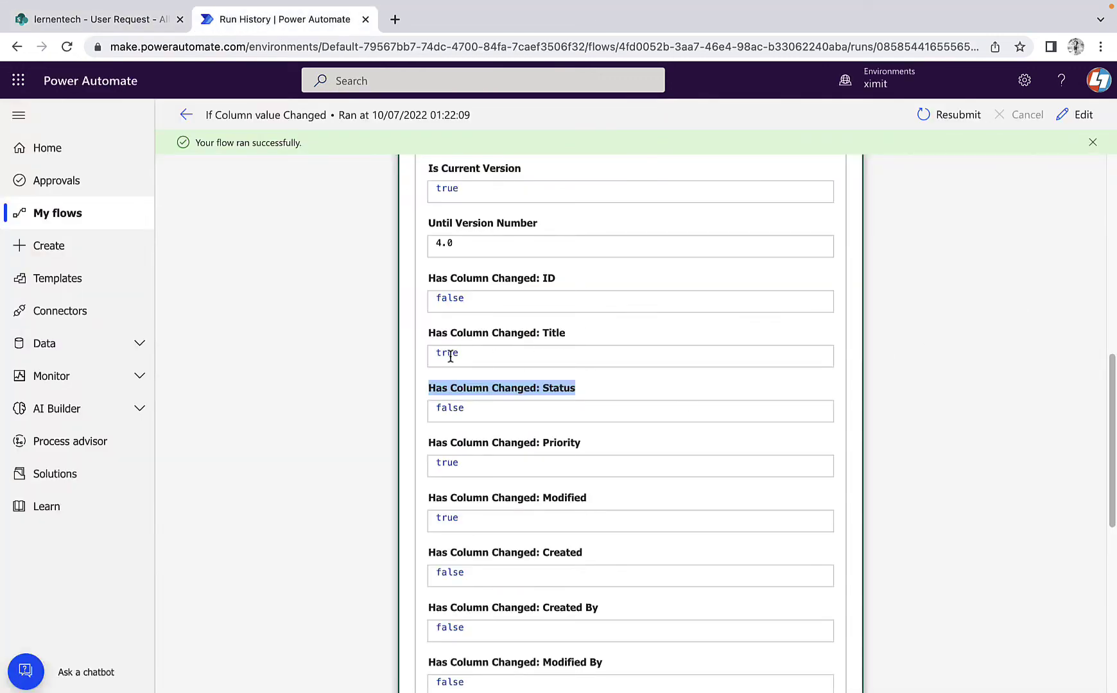
pyautogui.moveTo(1114, 473); pyautogui.dragTo(1113, 524)
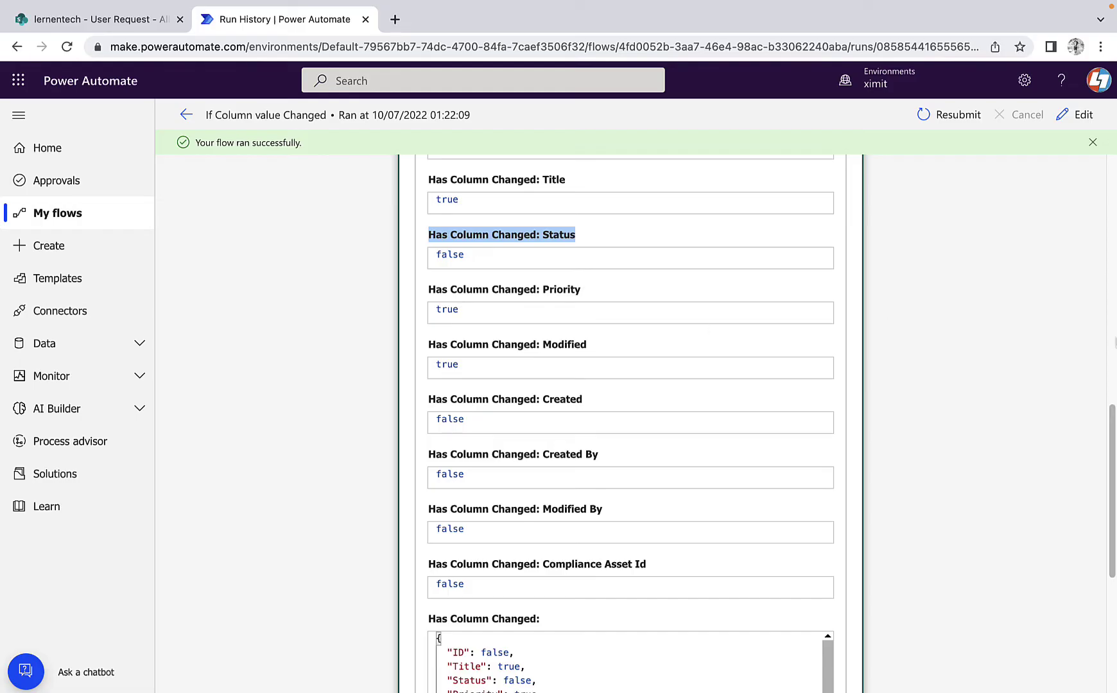
pyautogui.click(1114, 342)
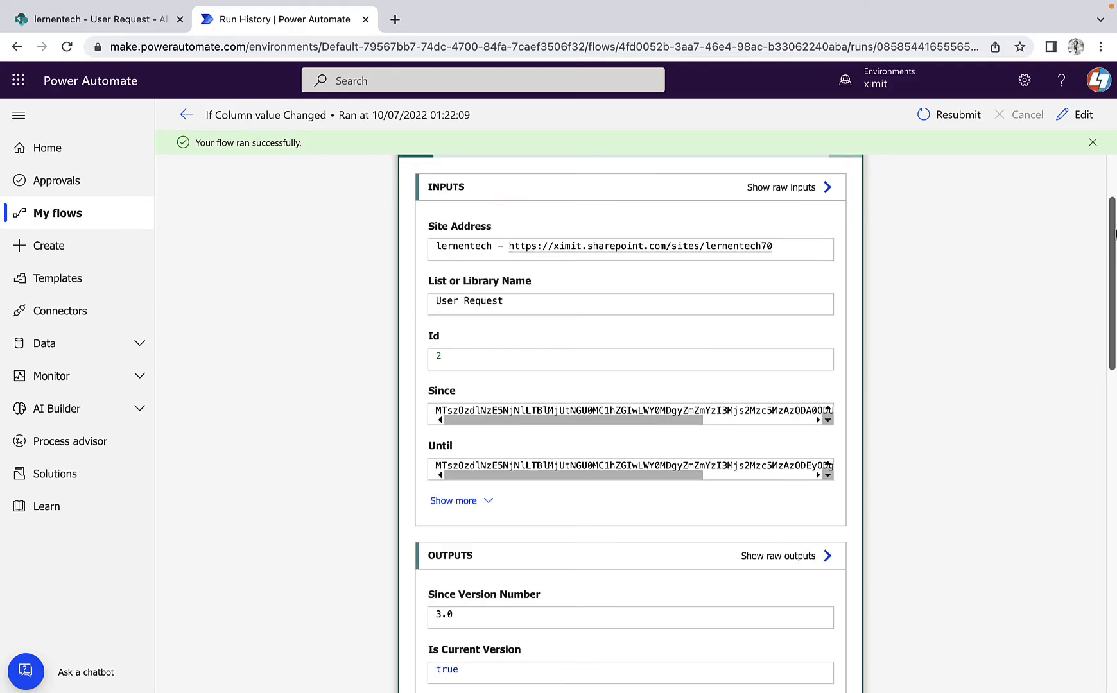
pyautogui.click(718, 264)
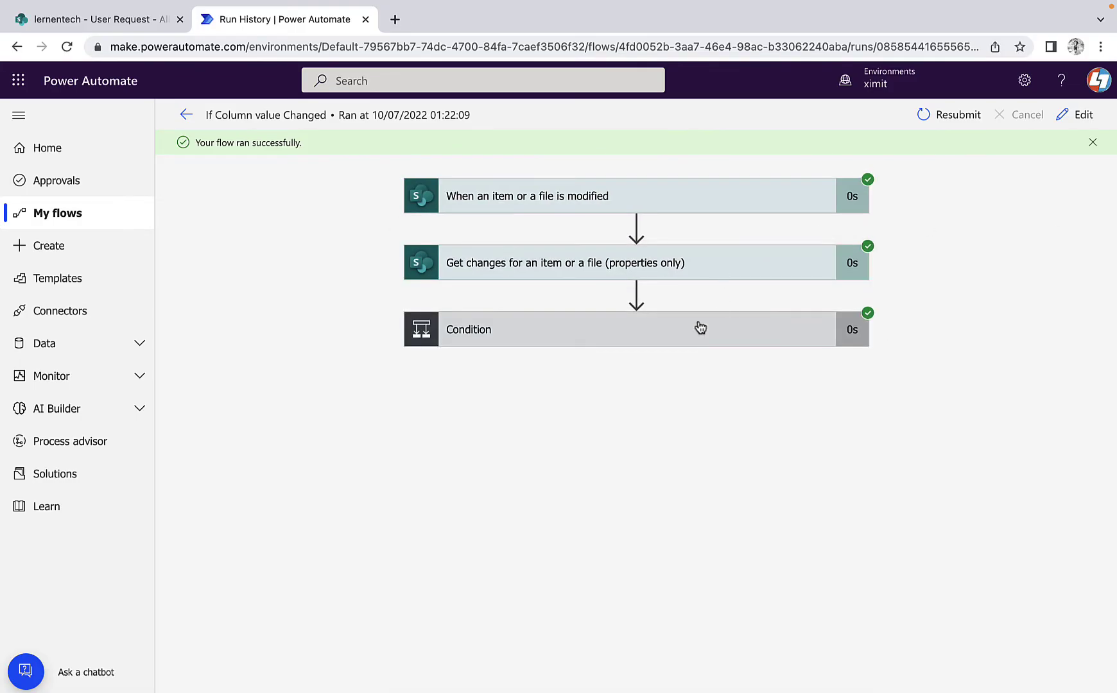
pyautogui.click(708, 346)
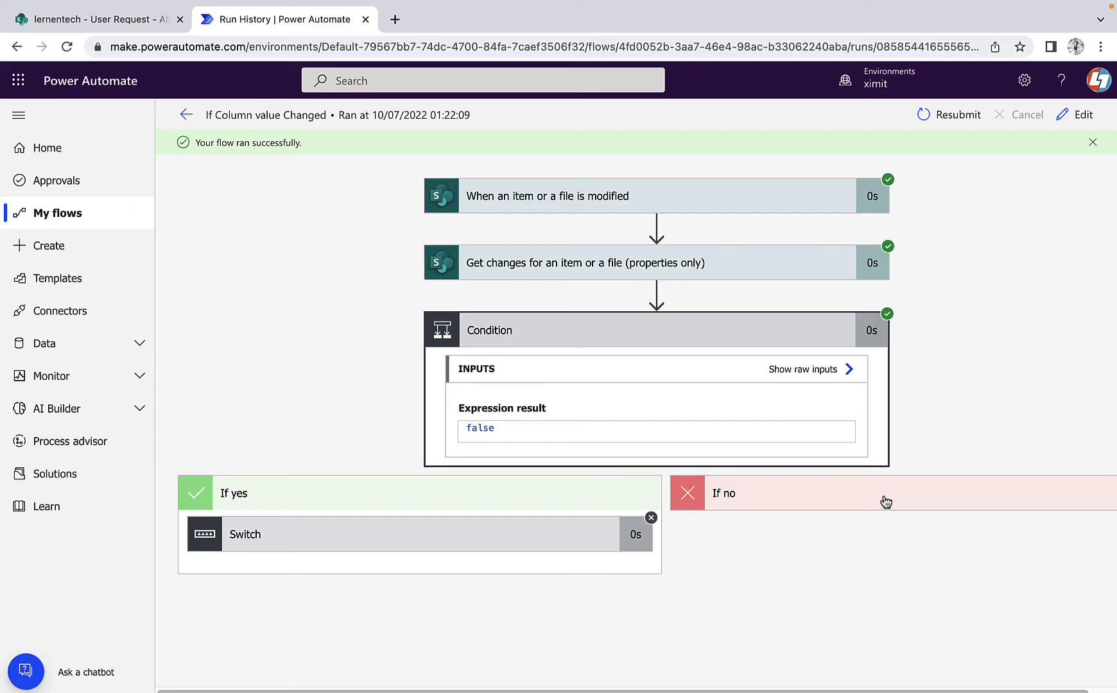
# Step: Edit Entry Updated, replace its Created status with In Progress, and save the item
pyautogui.click(99, 20)
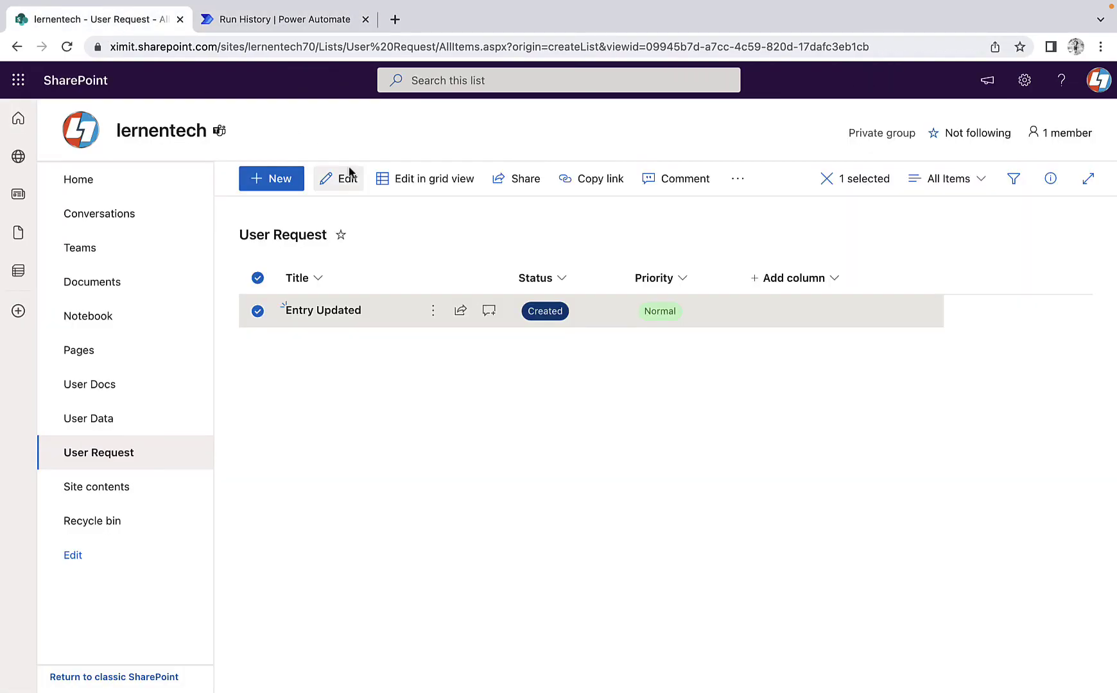
pyautogui.click(323, 180)
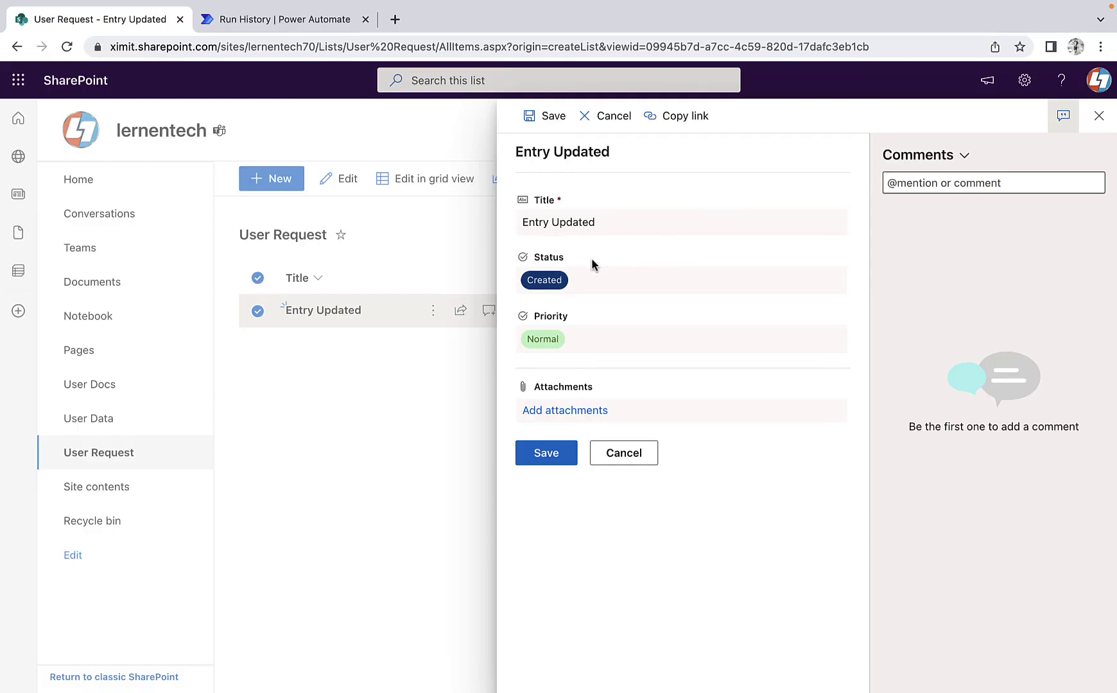
pyautogui.click(580, 286)
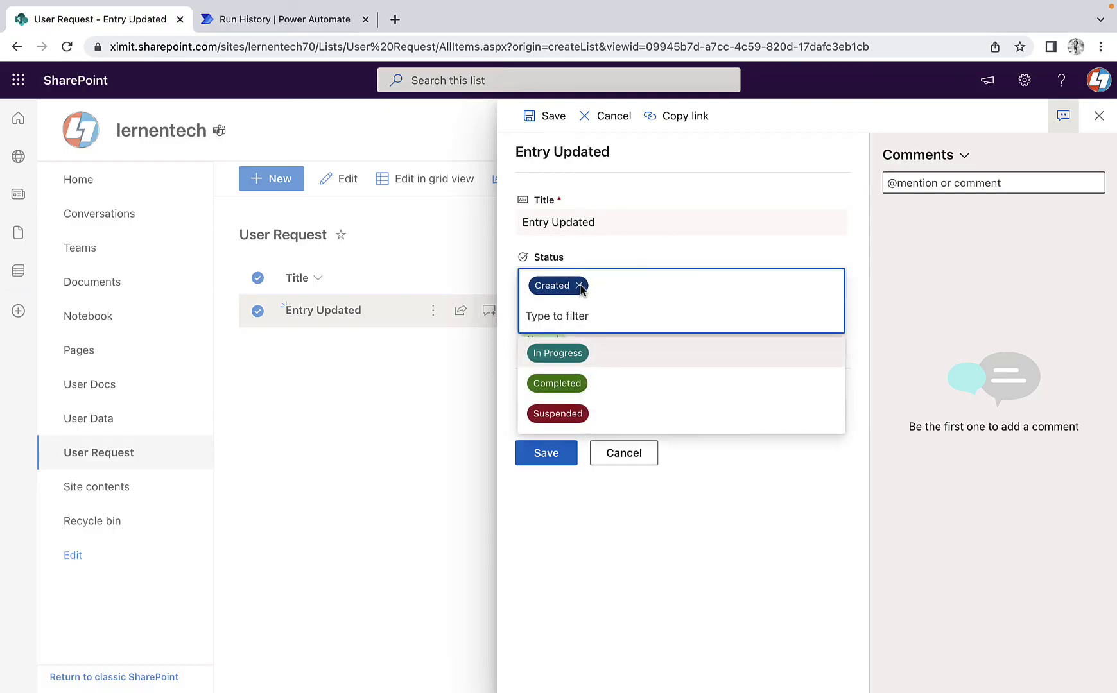
pyautogui.click(579, 283)
pyautogui.click(593, 283)
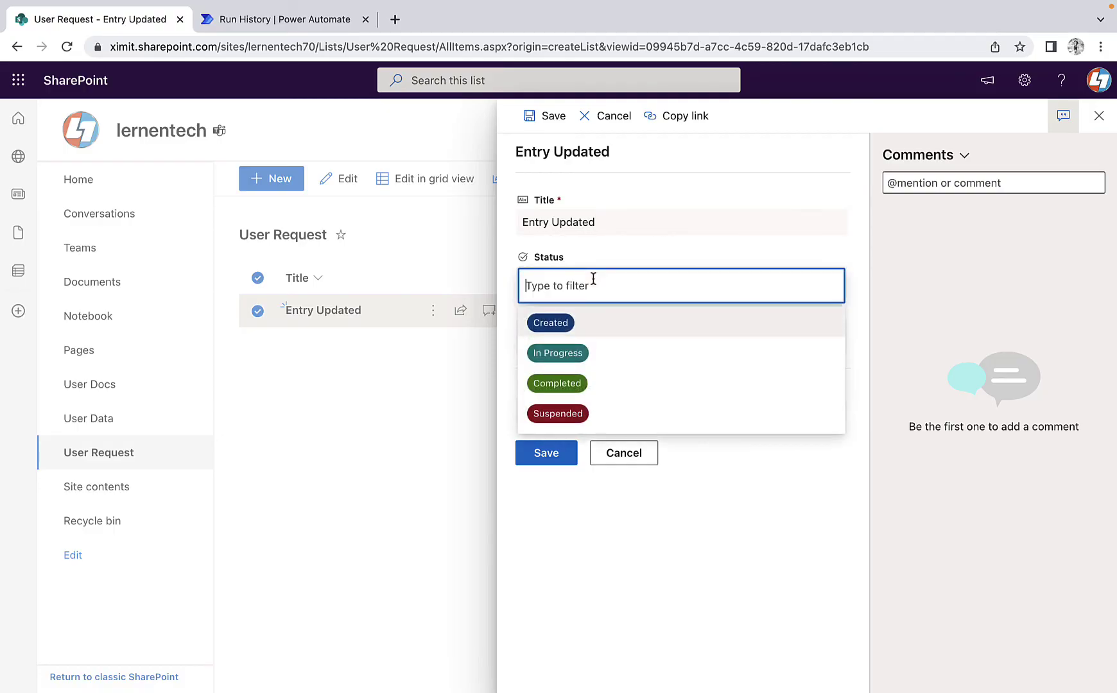
pyautogui.click(568, 353)
pyautogui.click(553, 453)
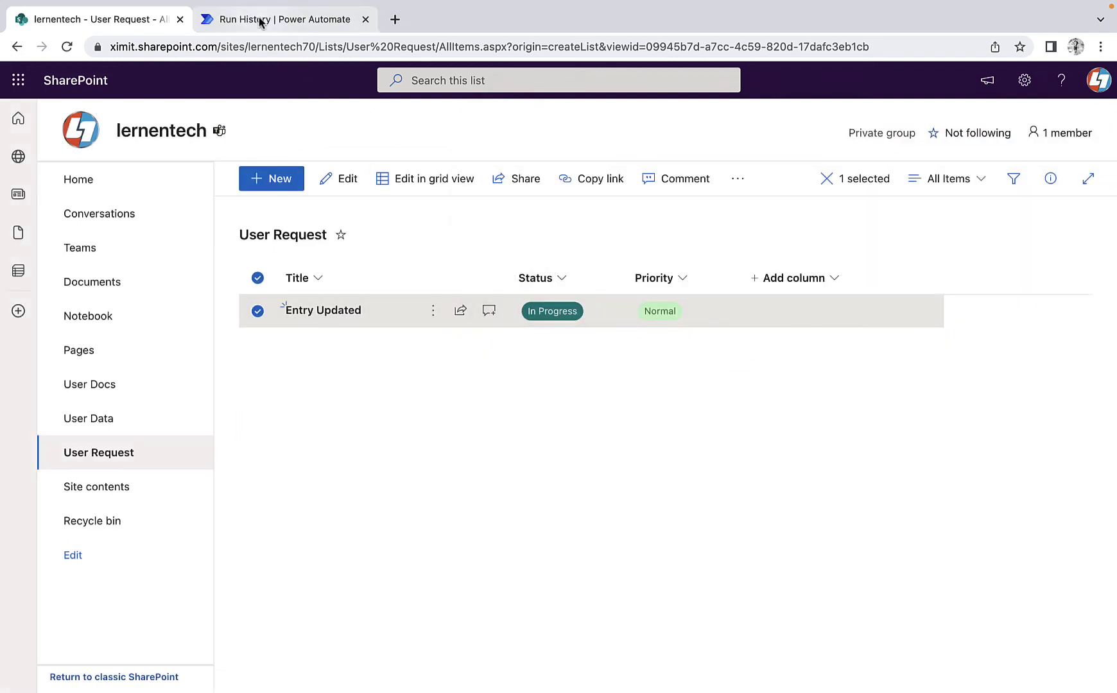
pyautogui.click(260, 21)
# Step: Open the newest 01:24 run and inspect the Get changes output
pyautogui.click(186, 118)
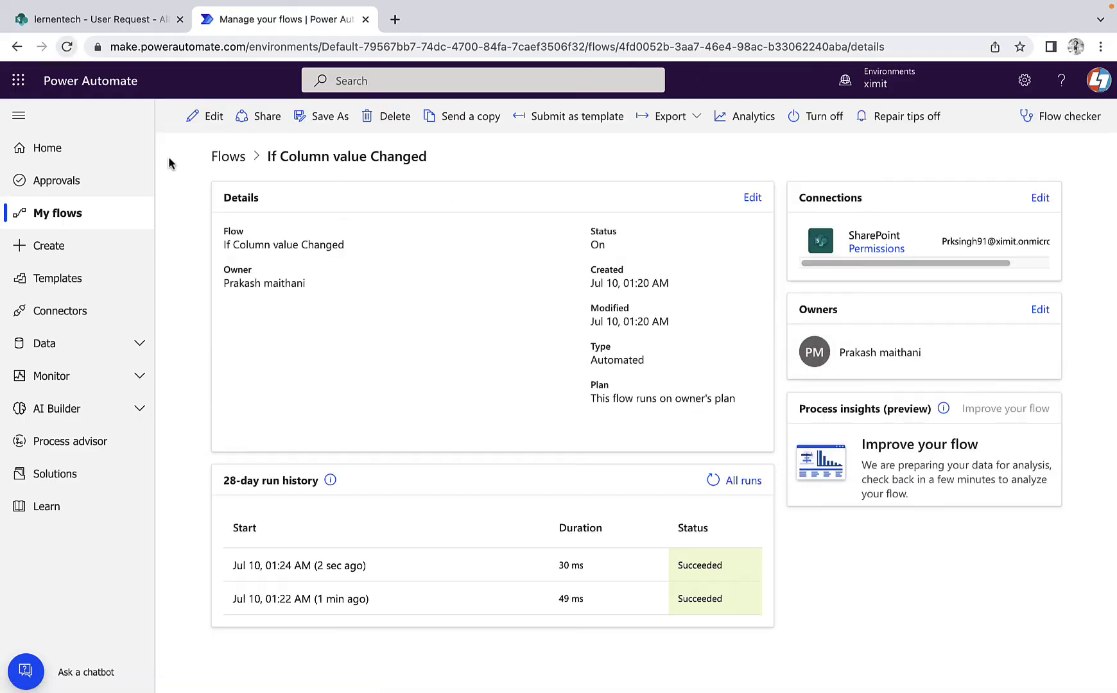
pyautogui.click(315, 566)
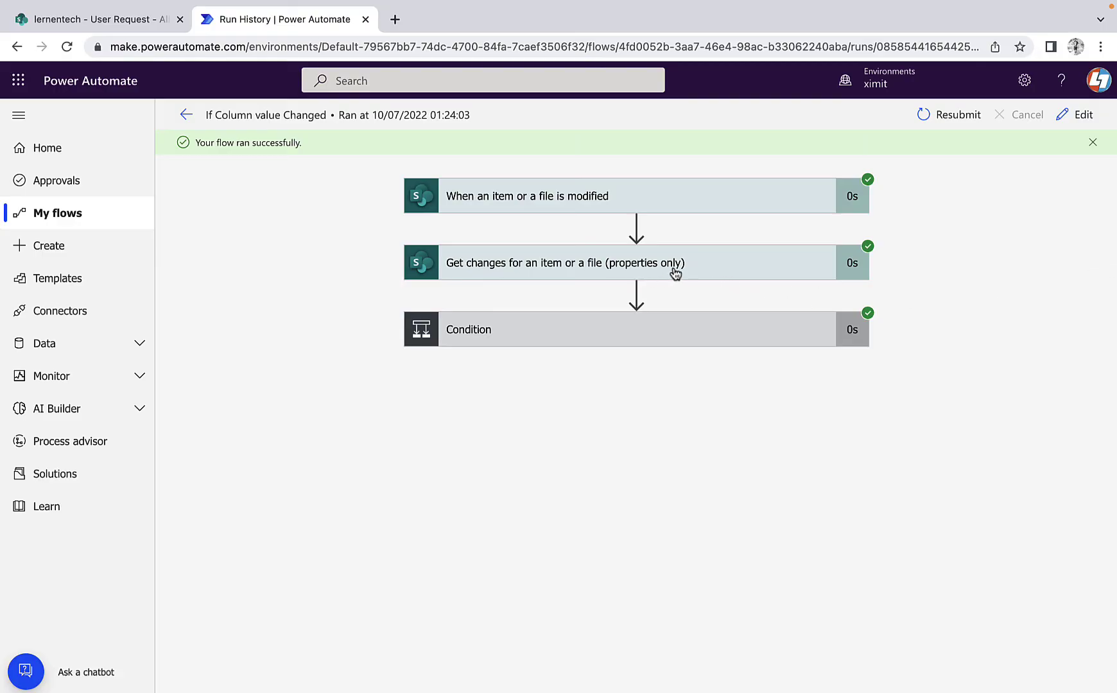
pyautogui.click(675, 274)
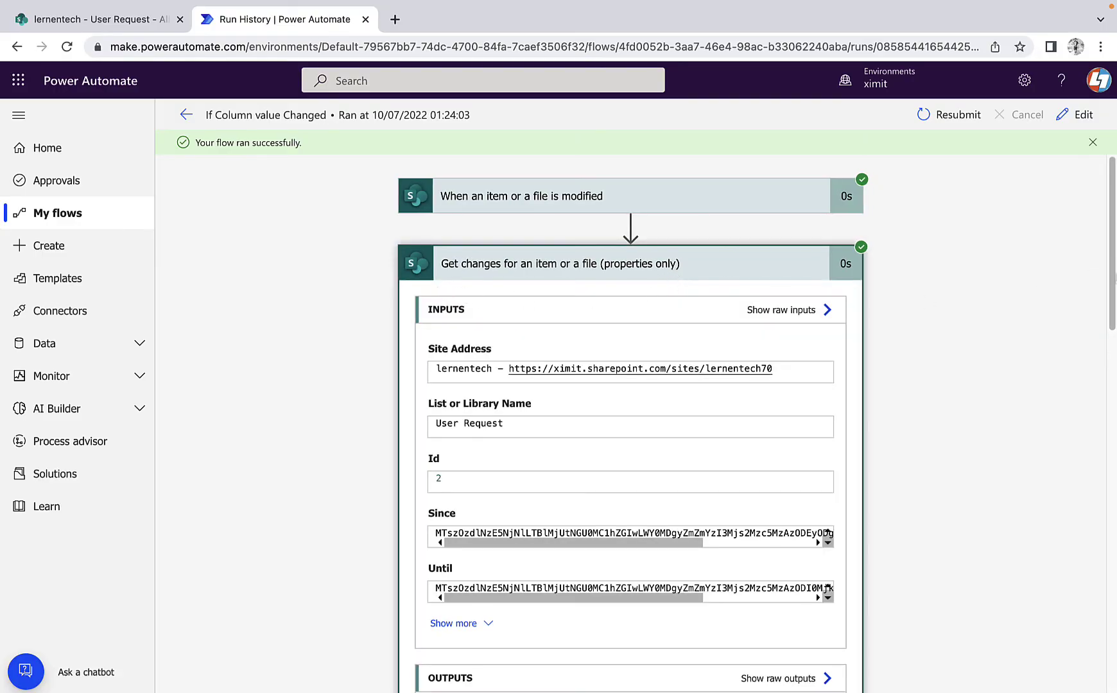
pyautogui.moveTo(1114, 268); pyautogui.dragTo(819, 237)
pyautogui.click(724, 270)
# Step: Expand Condition and Switch to see Condition true and the Switch receiving 'In Progress'
pyautogui.click(598, 339)
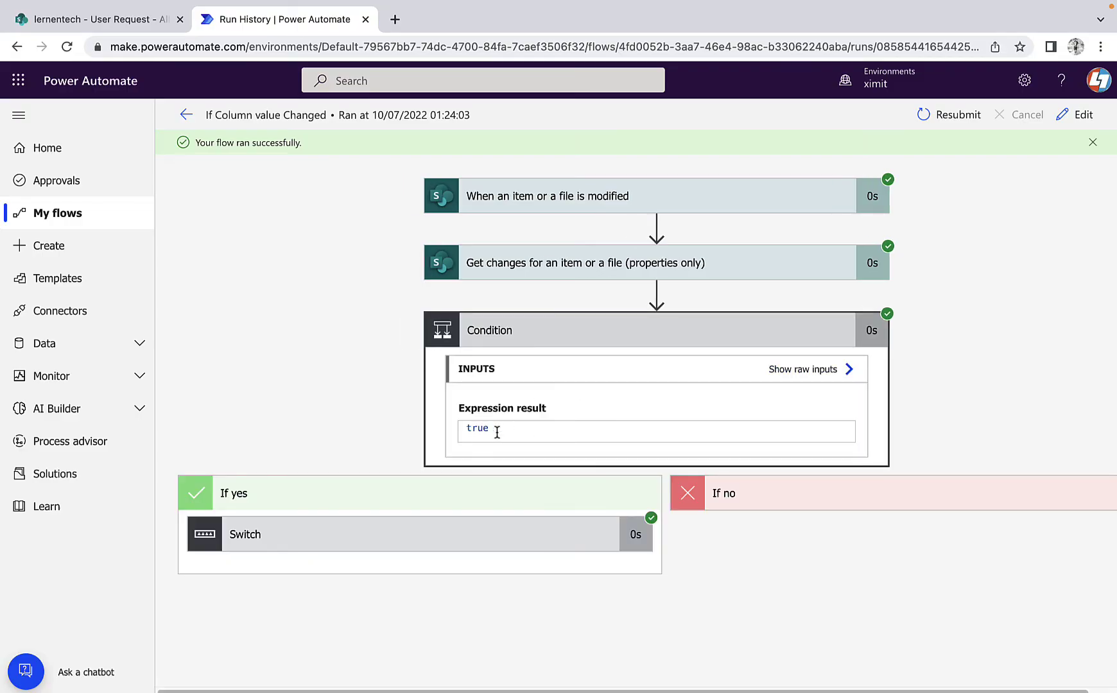
pyautogui.click(399, 546)
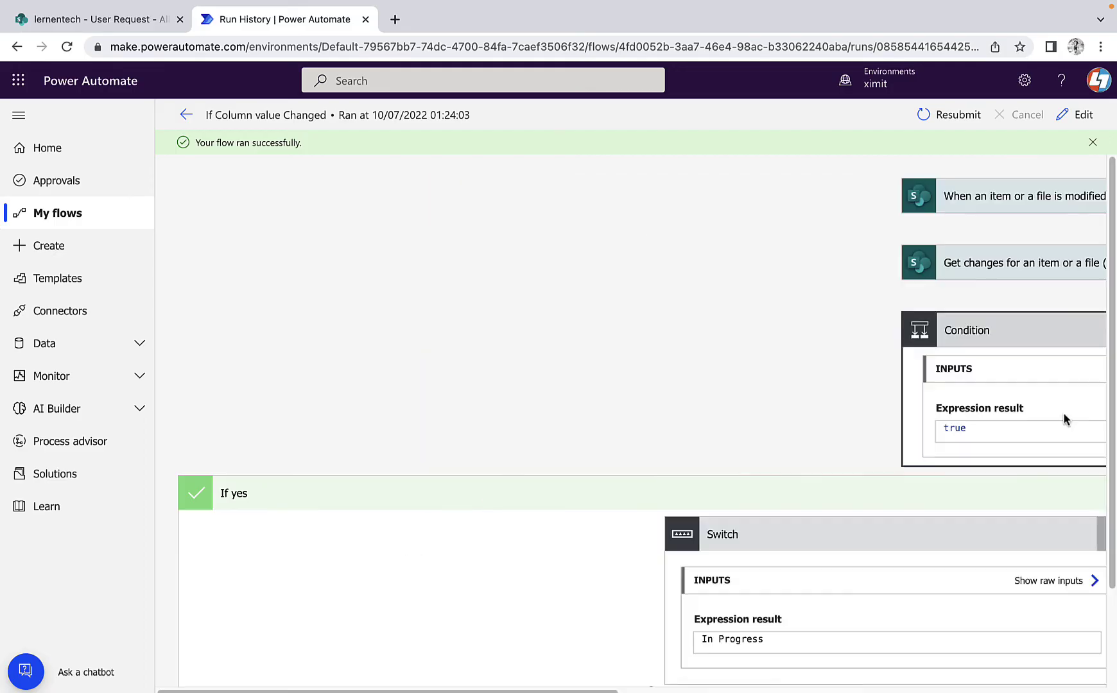
pyautogui.scroll(-2, 1109, 539)
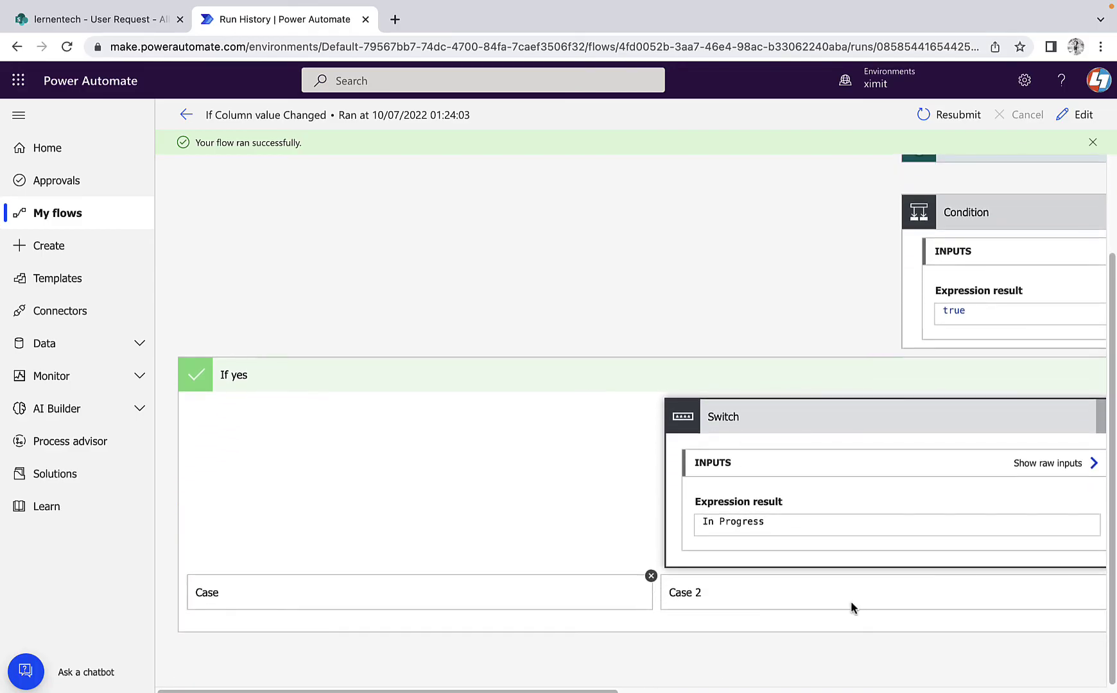
pyautogui.moveTo(549, 690); pyautogui.dragTo(928, 690)
pyautogui.hscroll(-10, 815, 458)
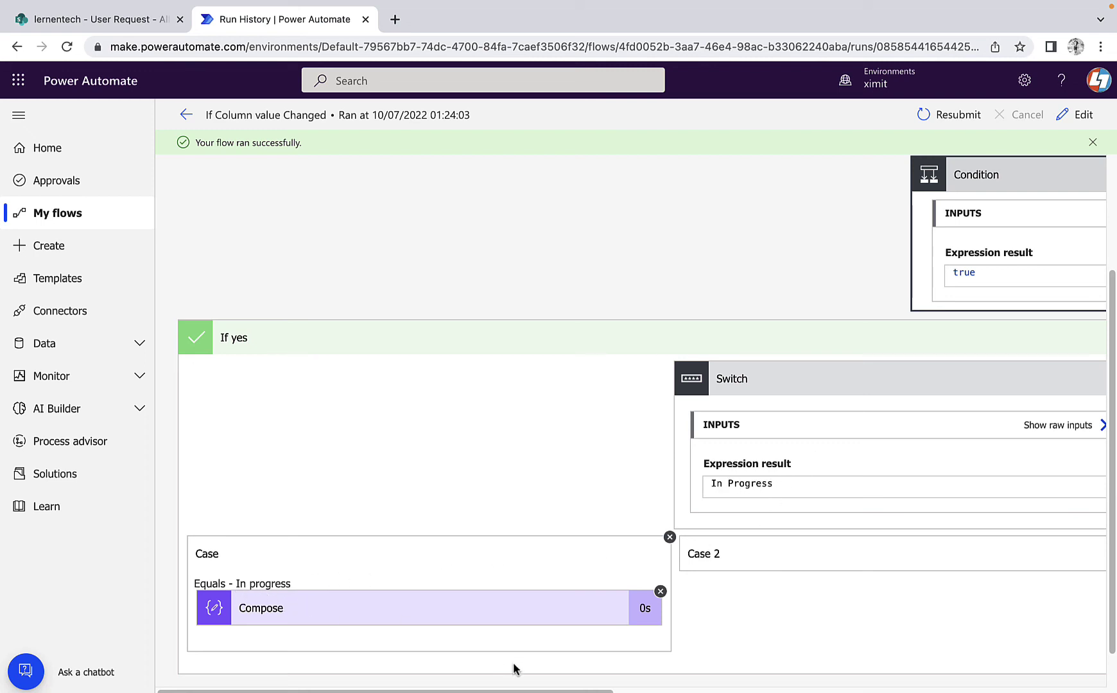
pyautogui.moveTo(550, 692); pyautogui.dragTo(631, 691)
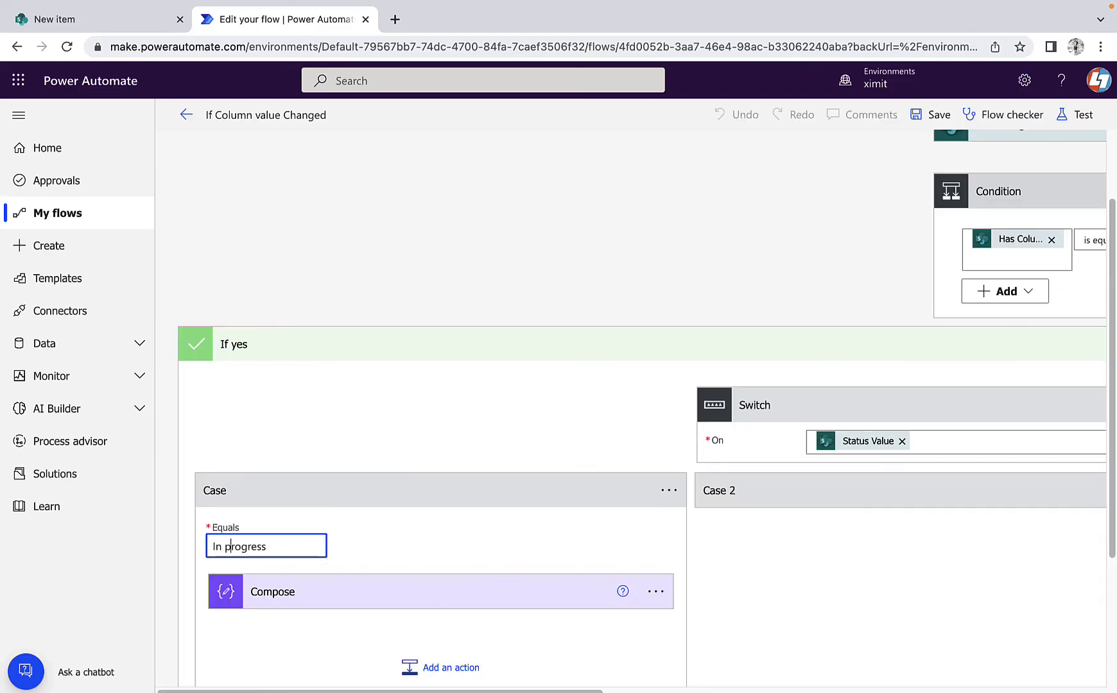
# Step: Capitalize the case value to 'In Progress' and save the flow
pyautogui.press('Delete')
pyautogui.write('P')
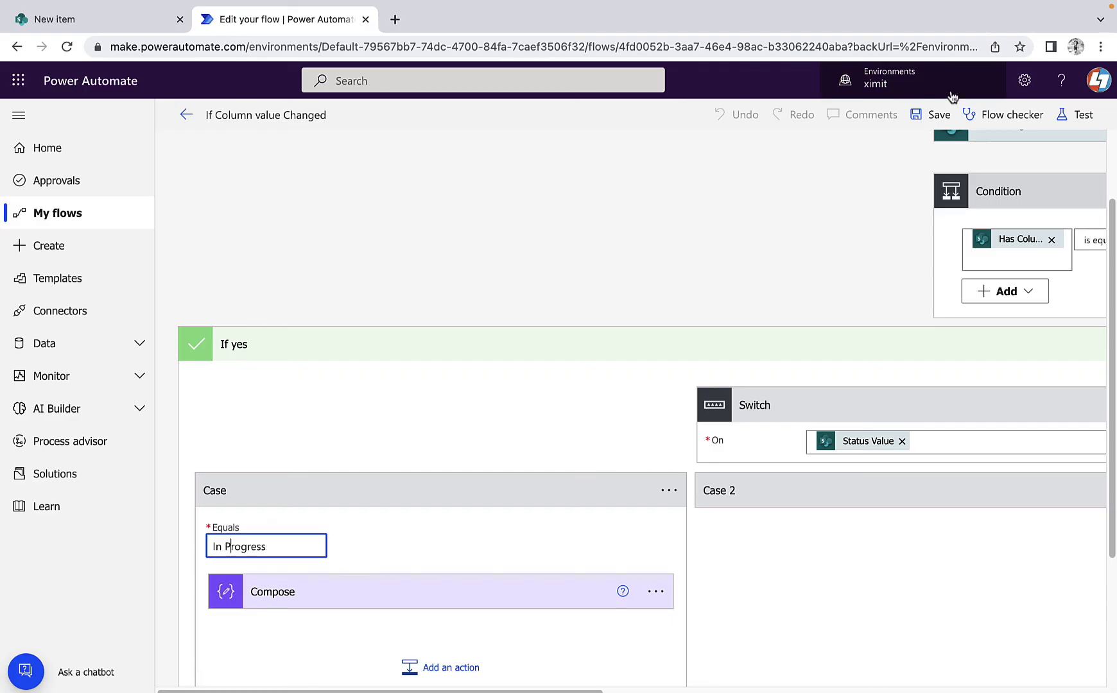
pyautogui.click(931, 115)
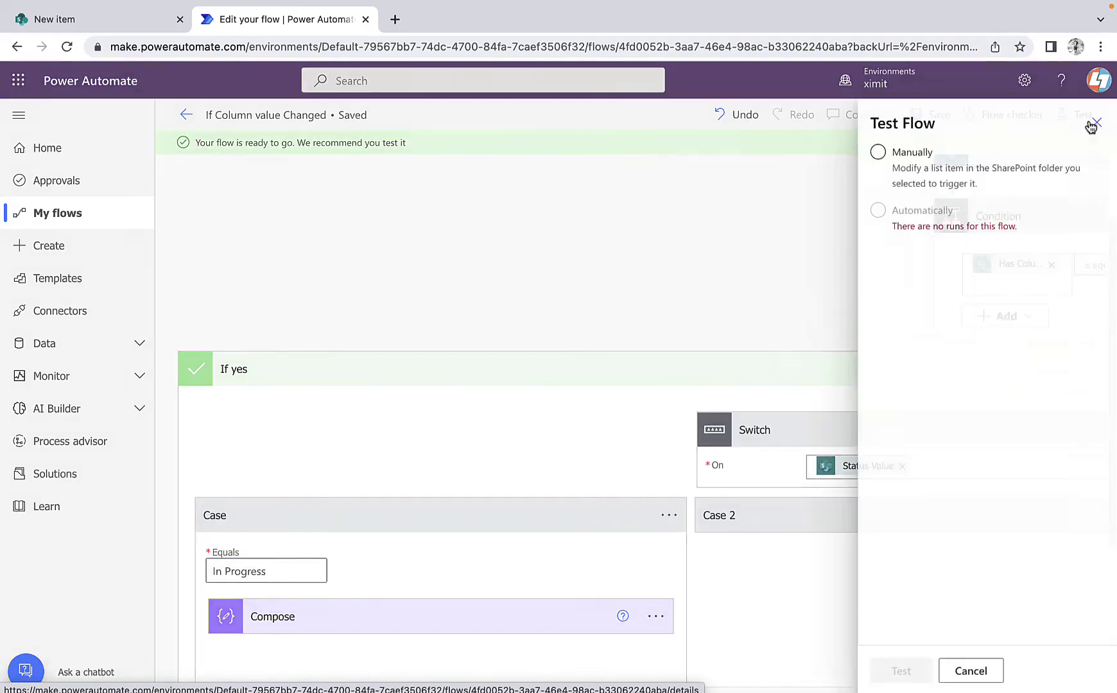
# Step: Re-test the flow automatically using the most recently used trigger run
pyautogui.click(925, 170)
pyautogui.click(927, 209)
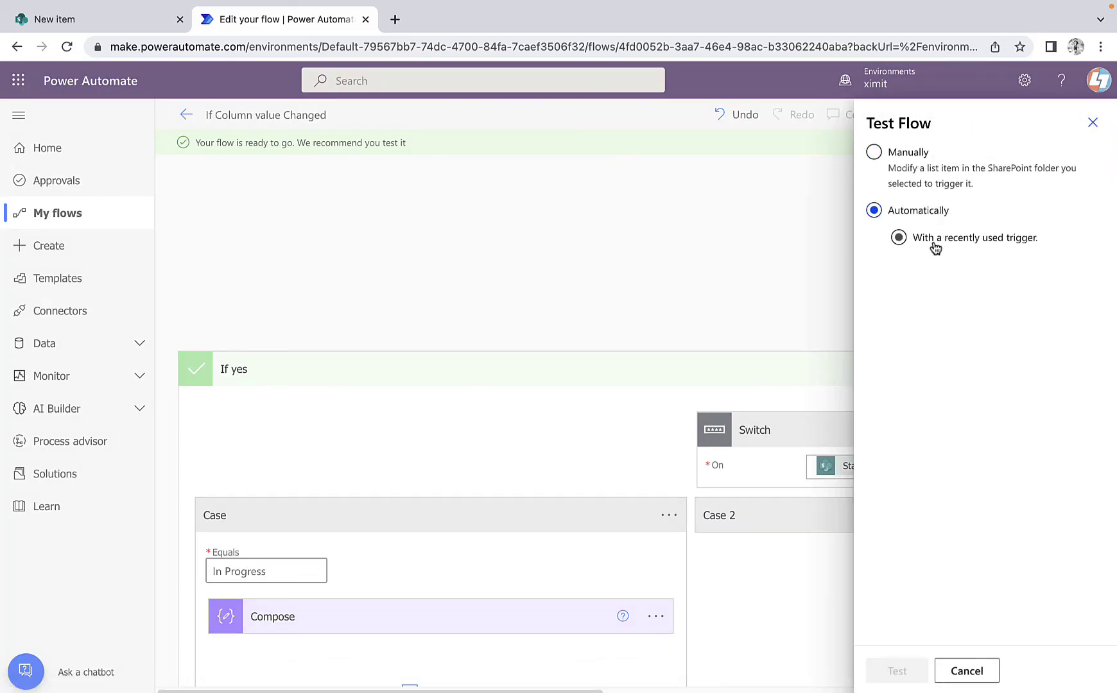
pyautogui.click(930, 244)
pyautogui.click(923, 274)
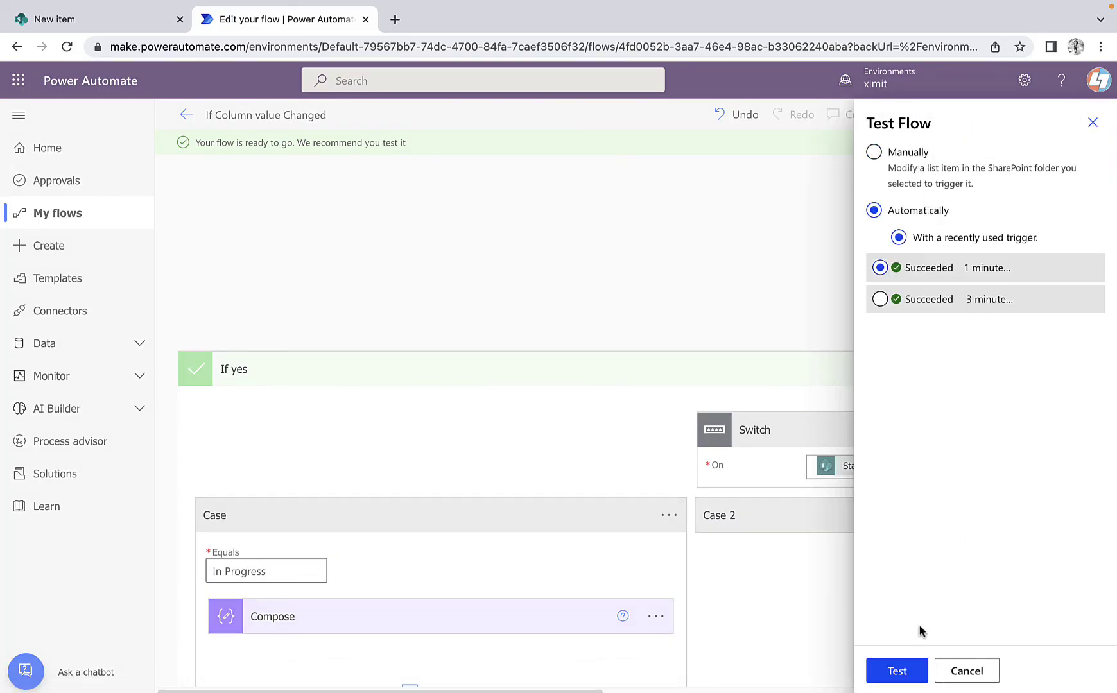
pyautogui.click(908, 669)
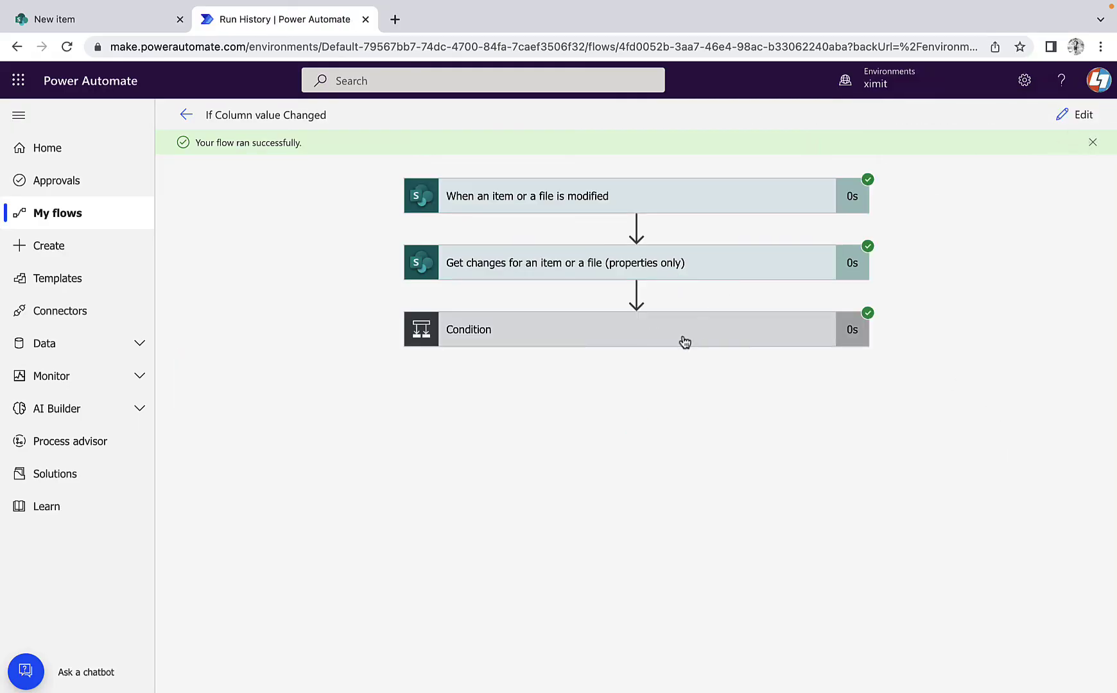
# Step: Expand Condition, Switch, the In Progress case and Compose to verify output 'Item In Progress'
pyautogui.click(694, 342)
pyautogui.click(473, 536)
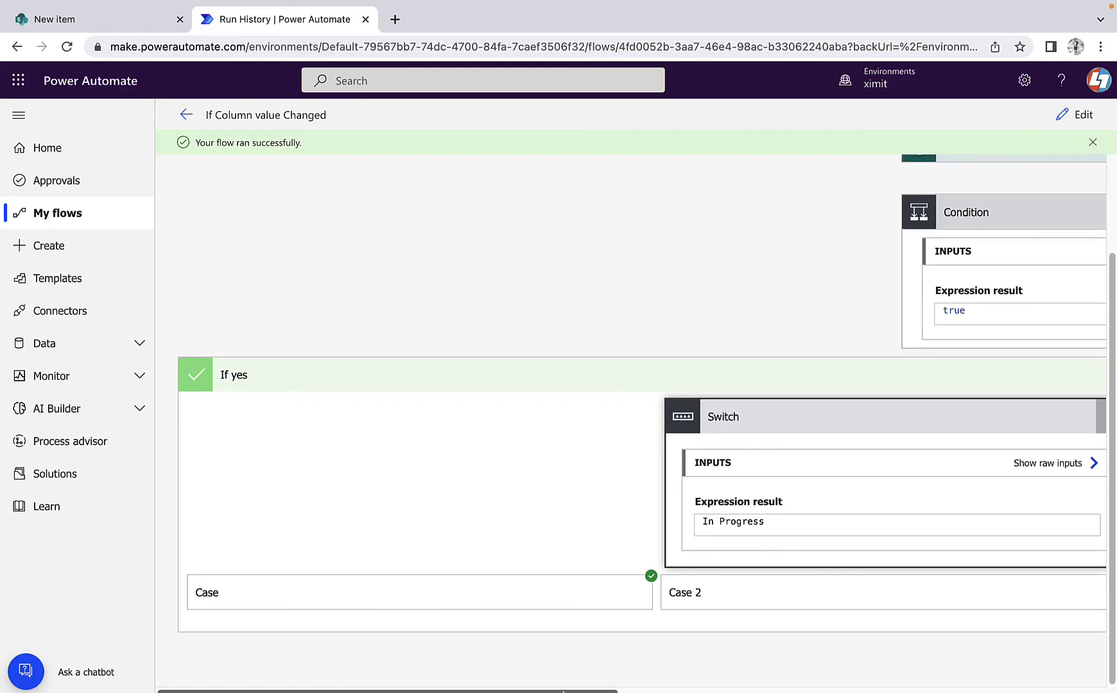
pyautogui.moveTo(456, 690)
pyautogui.mouseDown()
pyautogui.moveTo(642, 690)
pyautogui.moveTo(456, 683)
pyautogui.mouseUp()
pyautogui.click(414, 593)
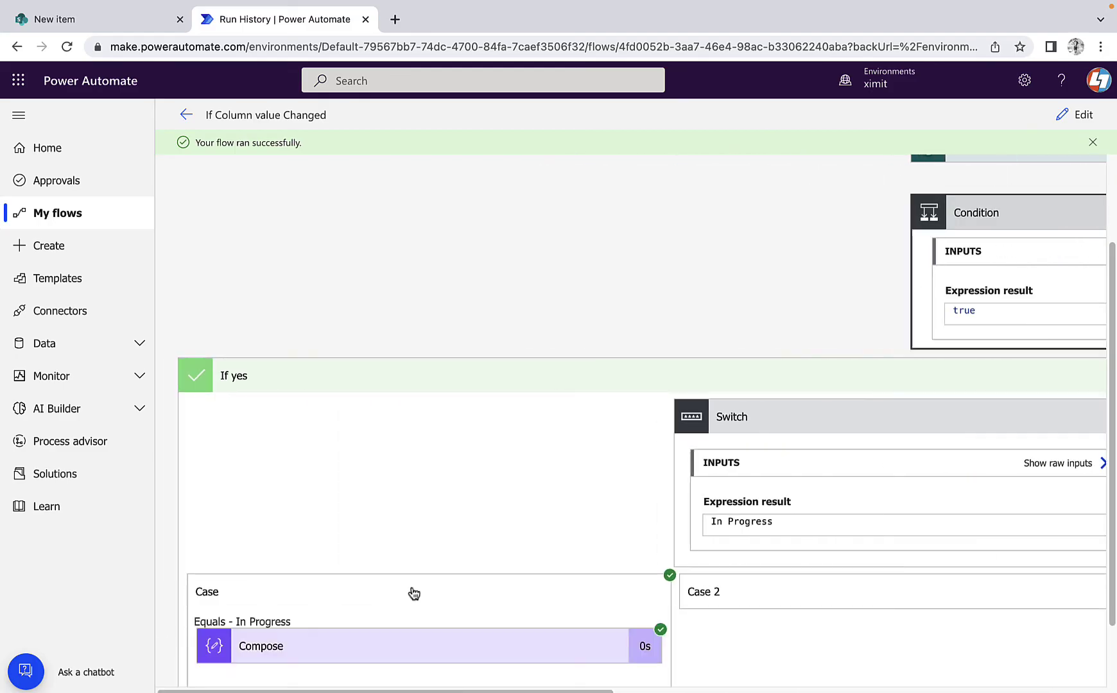
pyautogui.scroll(-1, 423, 541)
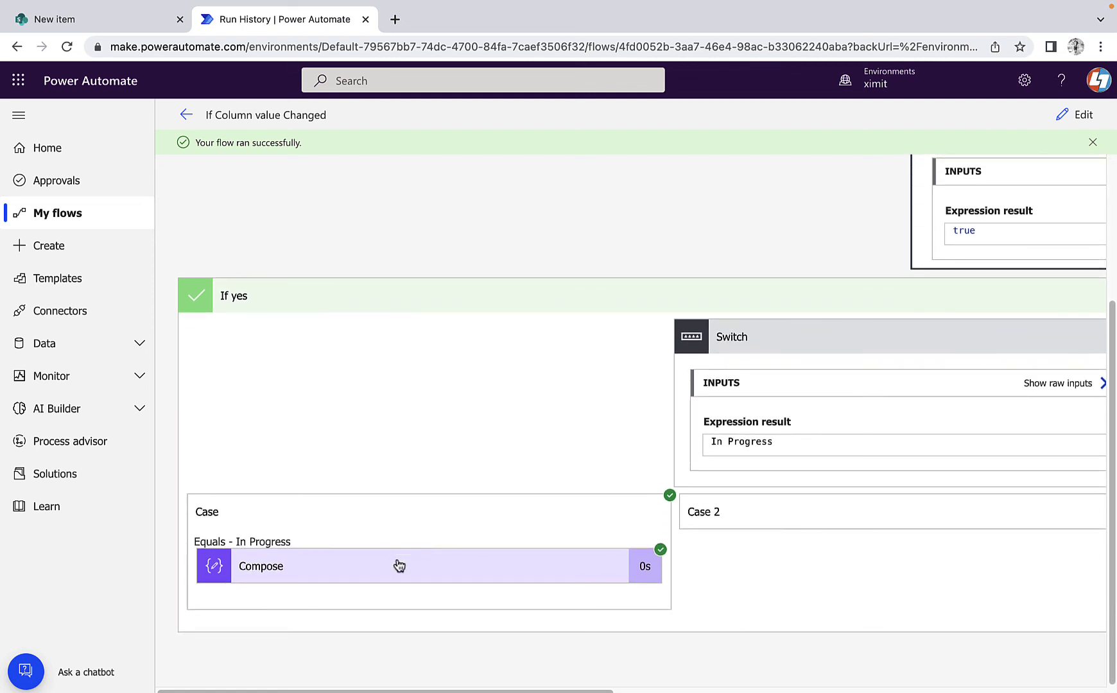
pyautogui.click(444, 557)
pyautogui.scroll(-3, 445, 556)
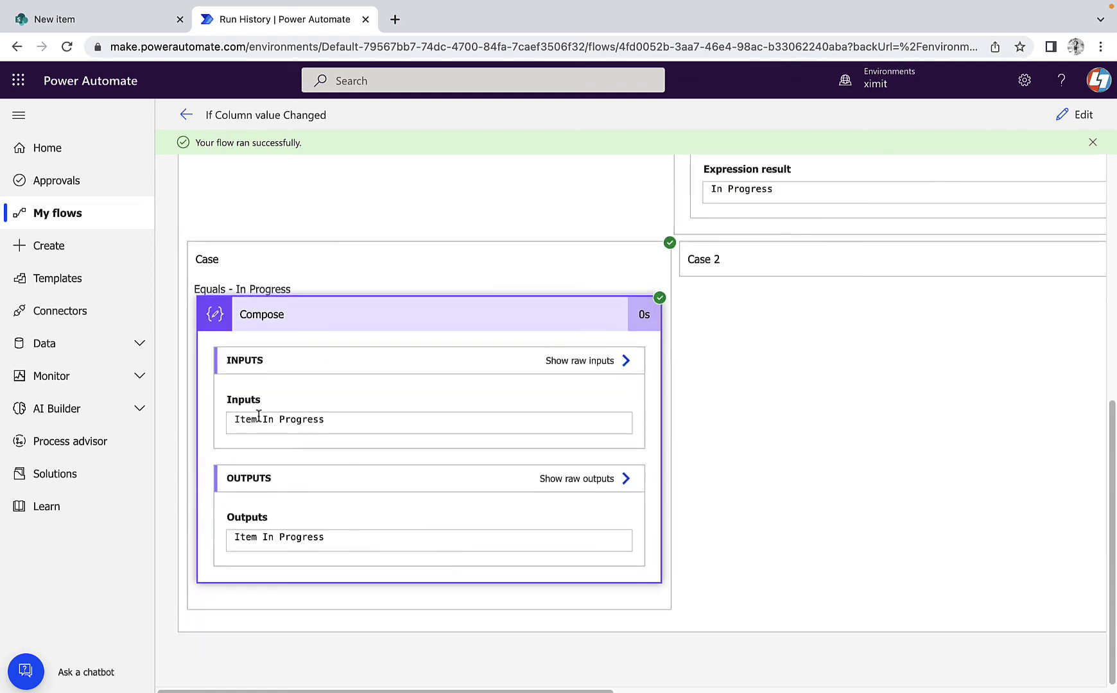
pyautogui.click(392, 259)
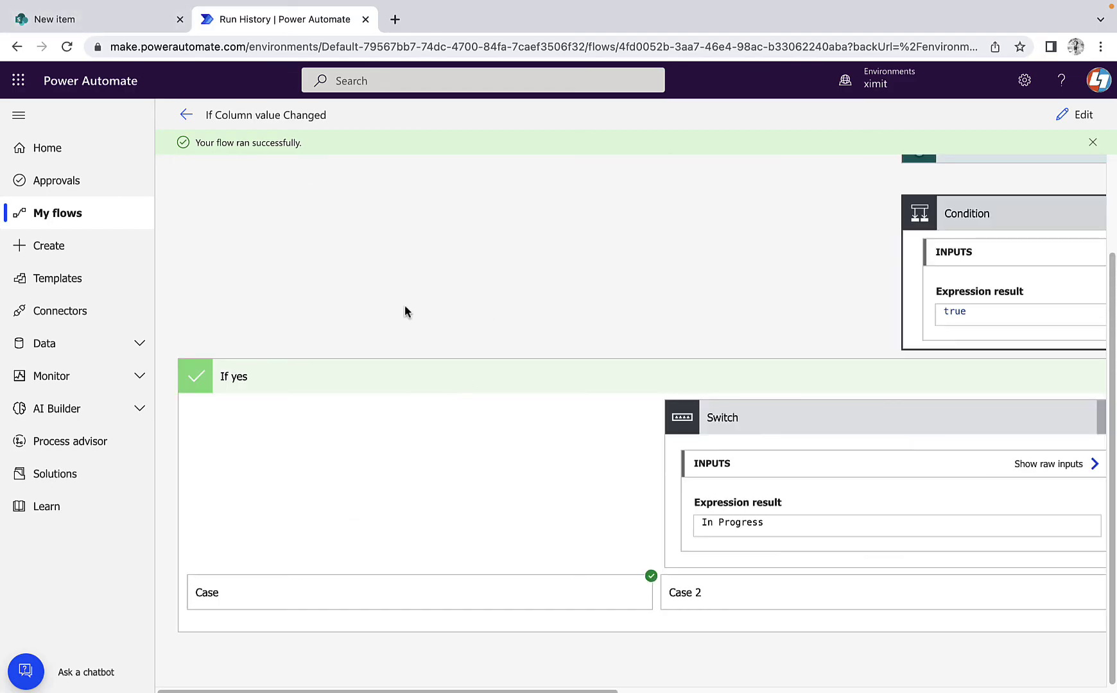
# Step: Go to the SharePoint User Request list and close the New item side panel
pyautogui.click(117, 20)
pyautogui.click(1099, 116)
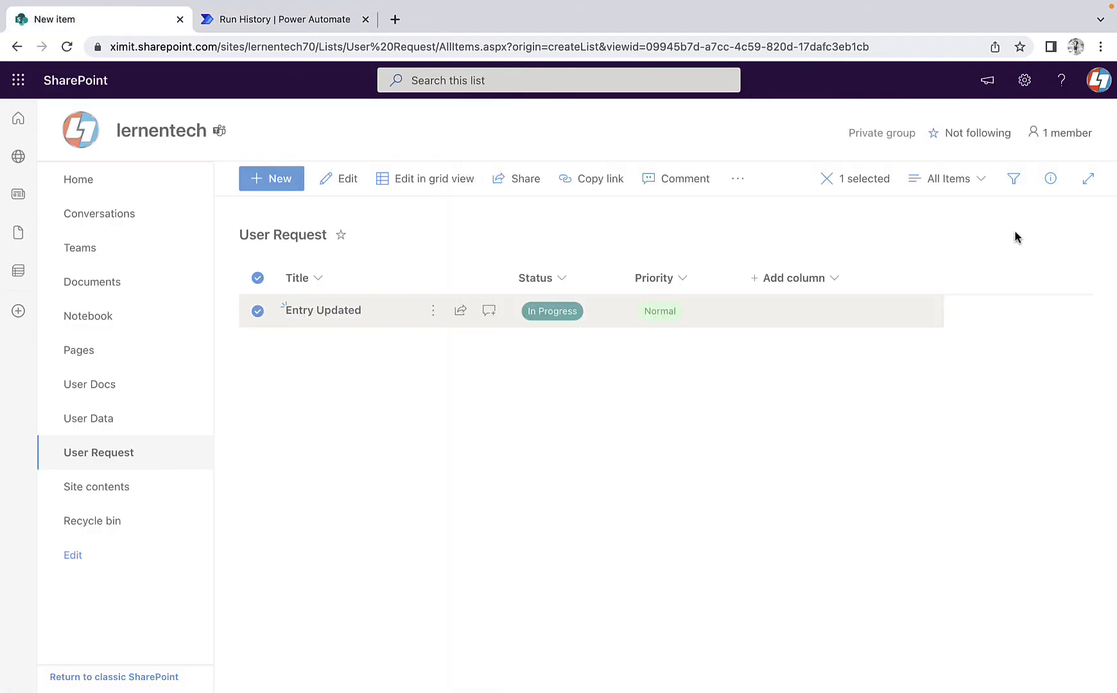